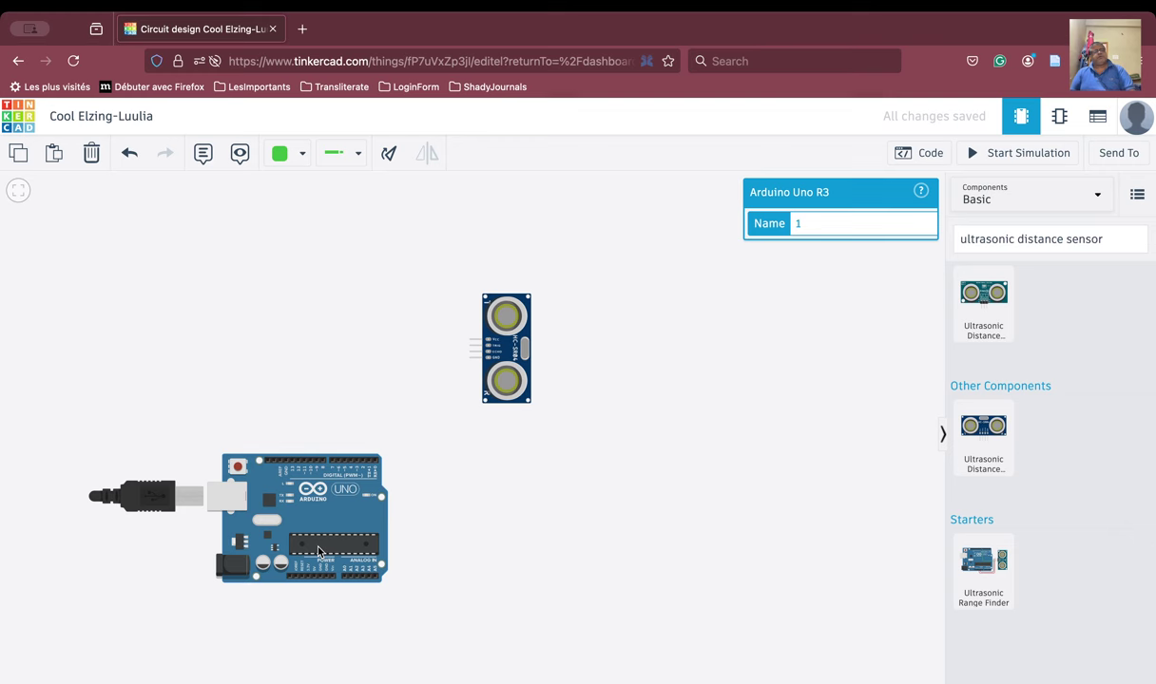
# Step: Rotate the Arduino Uno 90° clockwise so its USB plug points up, and position the ultrasonic sensor beside its digital pins
pyautogui.click(389, 153)
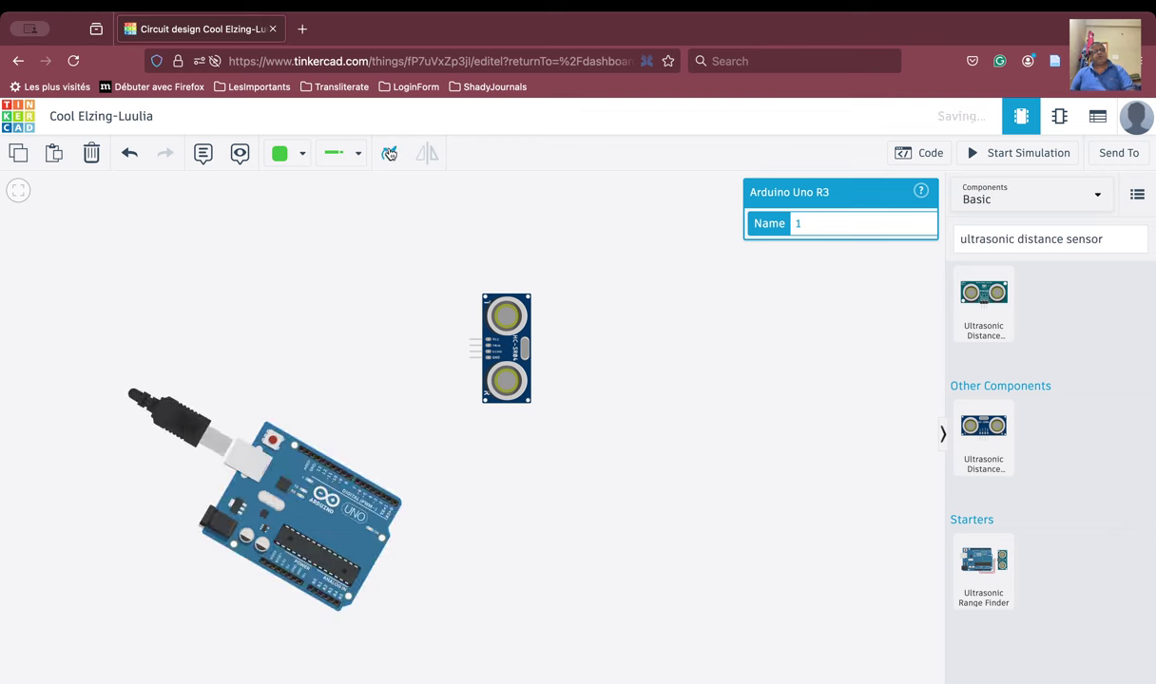
pyautogui.click(389, 153)
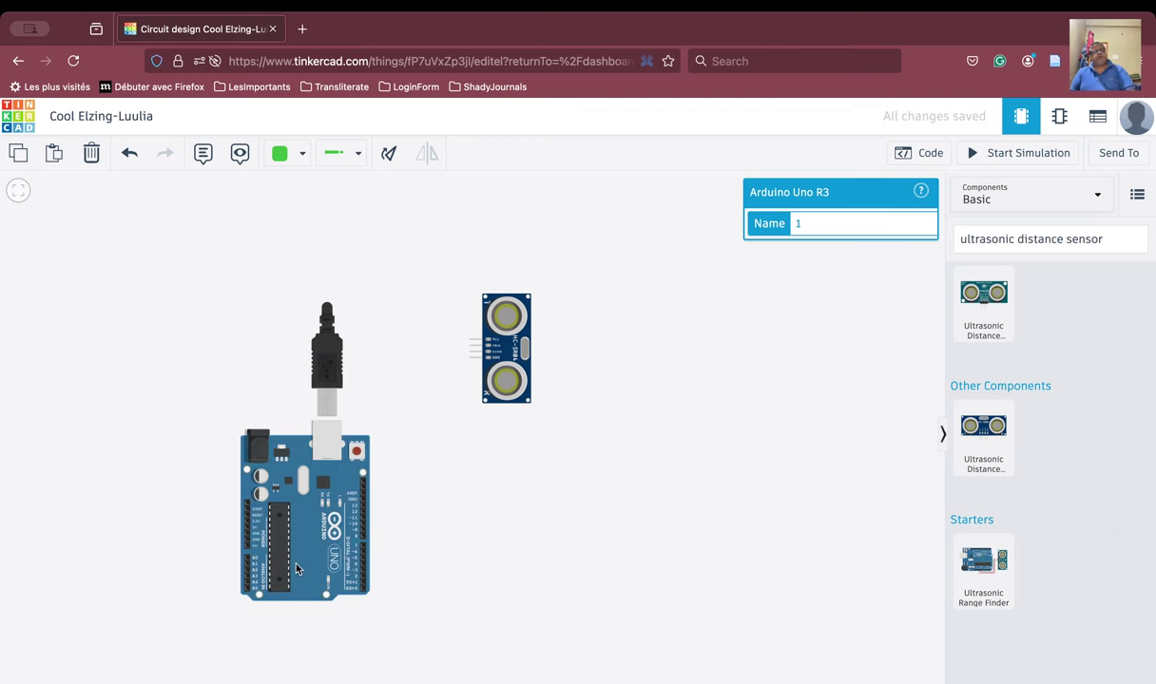
pyautogui.moveTo(296, 569); pyautogui.dragTo(116, 426)
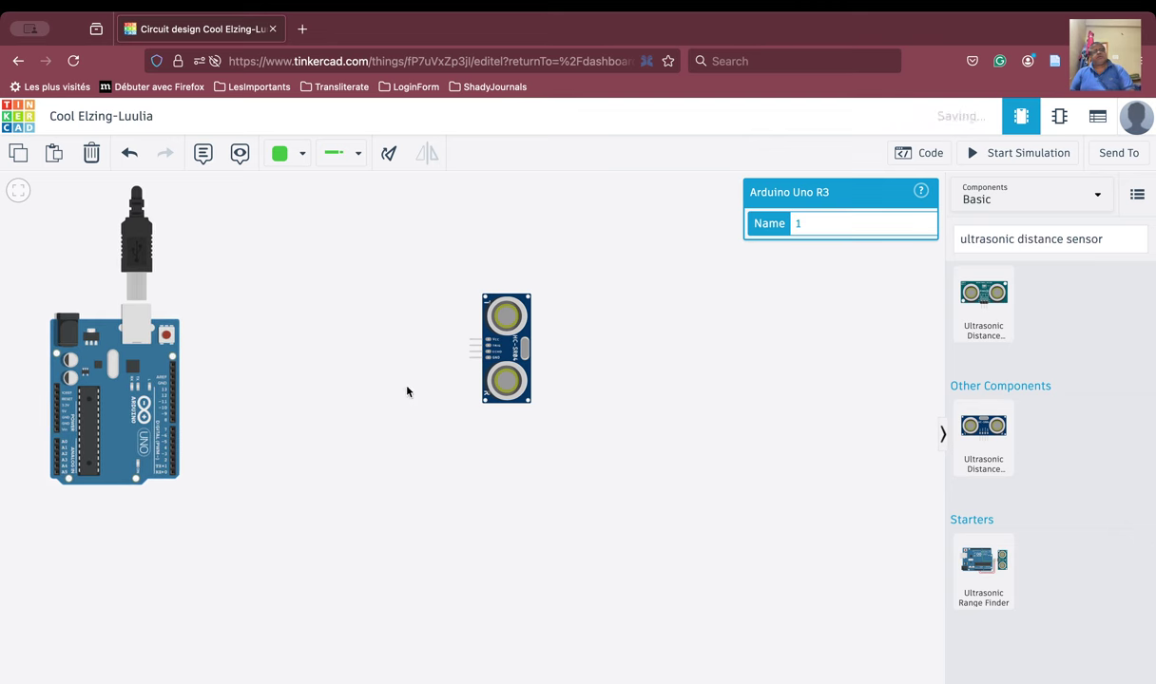
pyautogui.moveTo(493, 353); pyautogui.dragTo(238, 407)
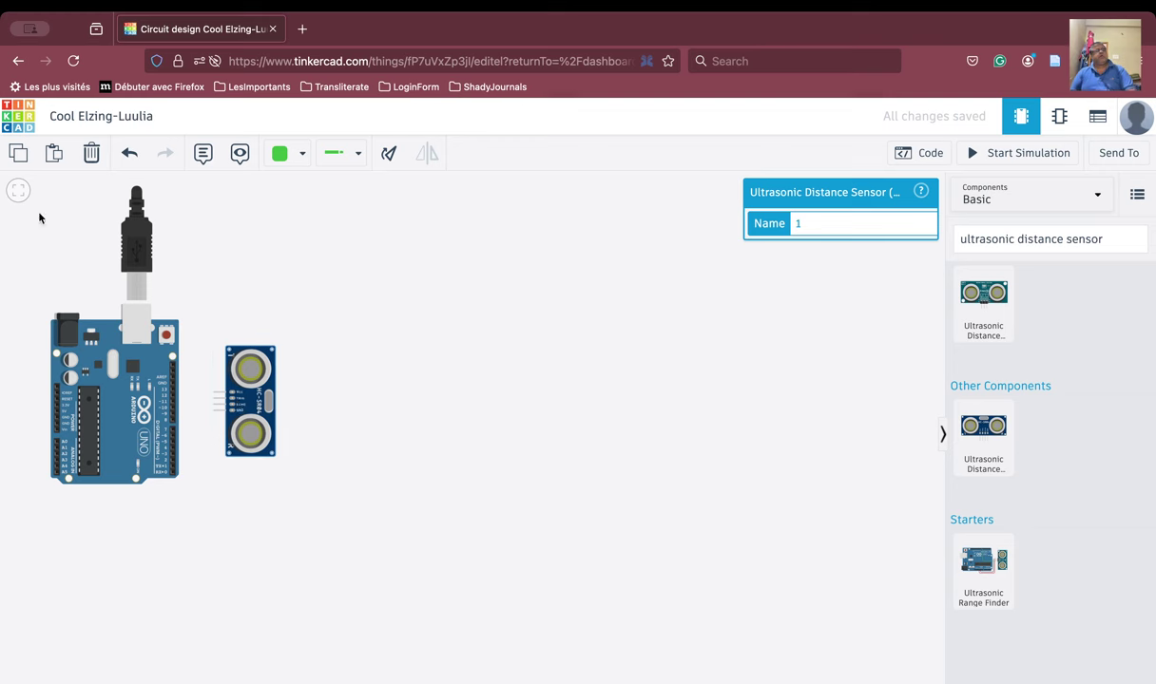
# Step: Wire the Arduino's 5V pin to the sensor's Vcc pin, routing the wire around the USB end of the board
pyautogui.click(18, 192)
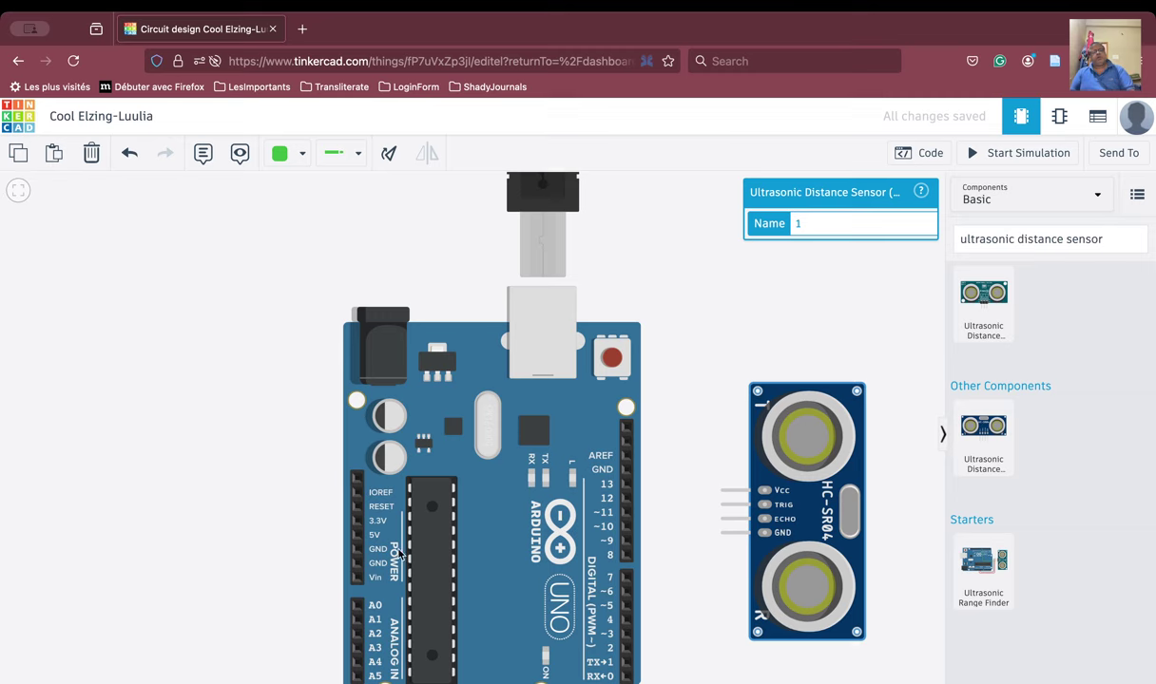
pyautogui.moveTo(689, 604); pyautogui.dragTo(647, 534)
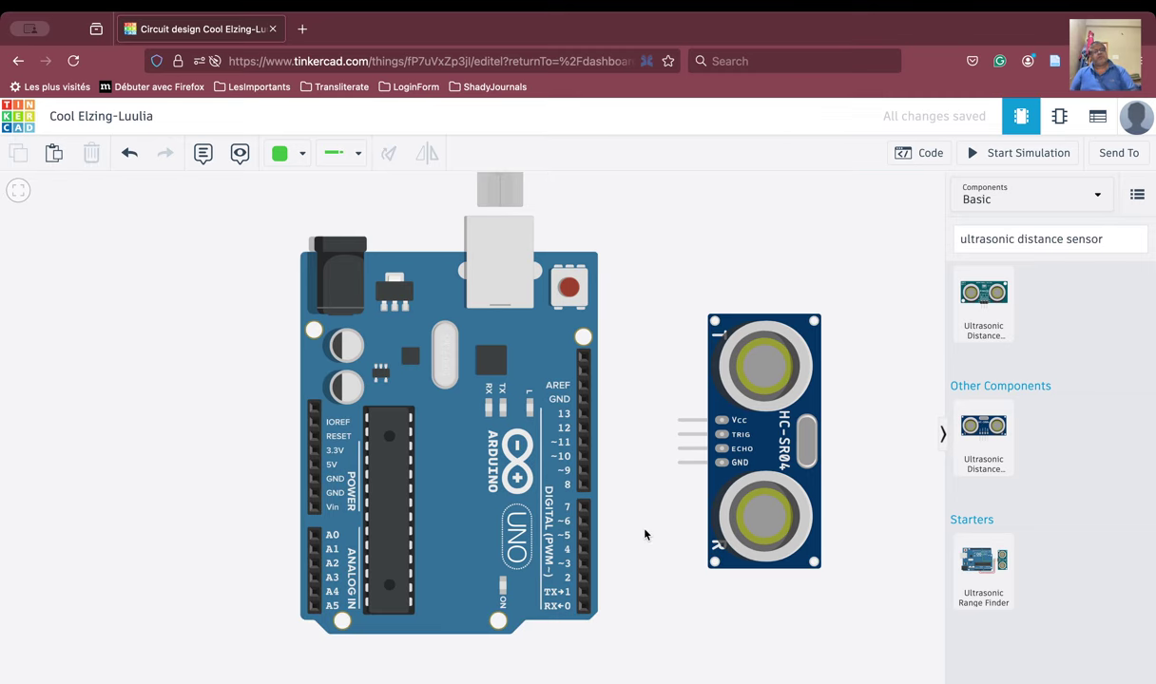
pyautogui.click(313, 466)
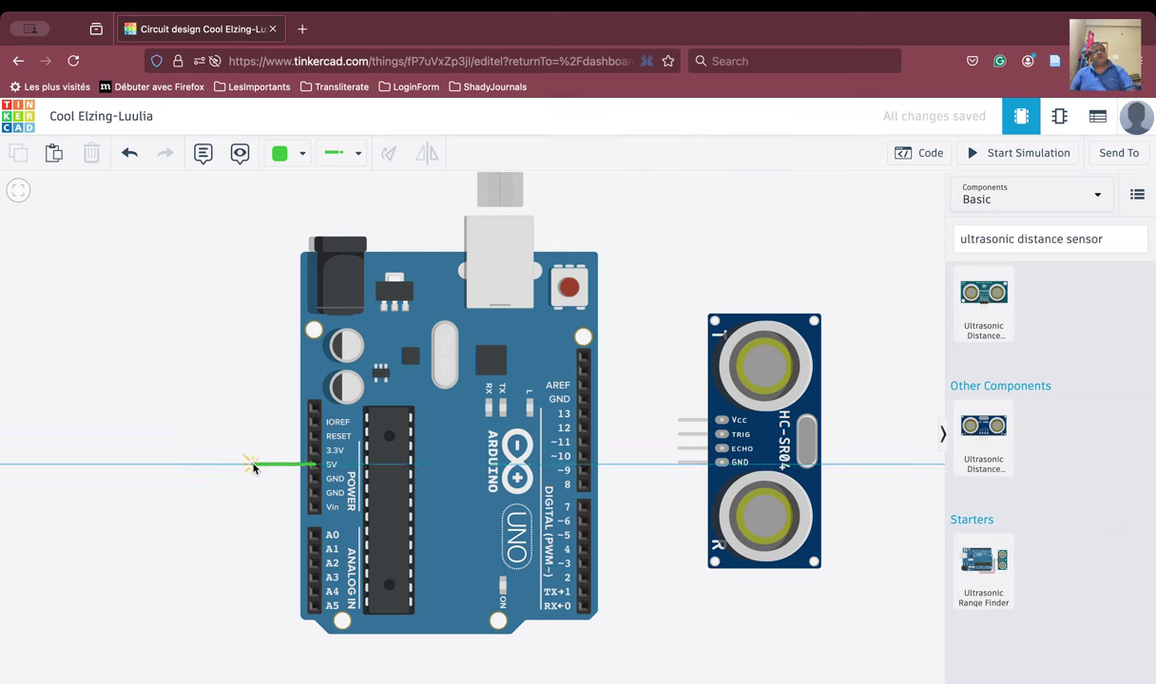
pyautogui.click(254, 466)
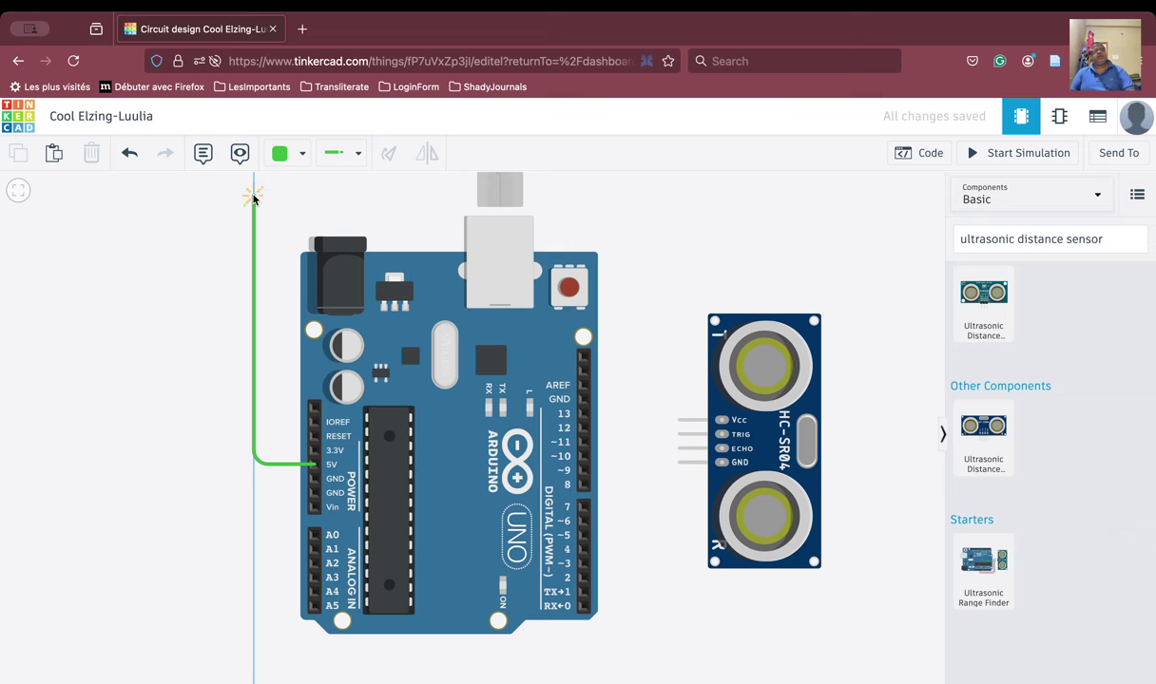
pyautogui.click(253, 197)
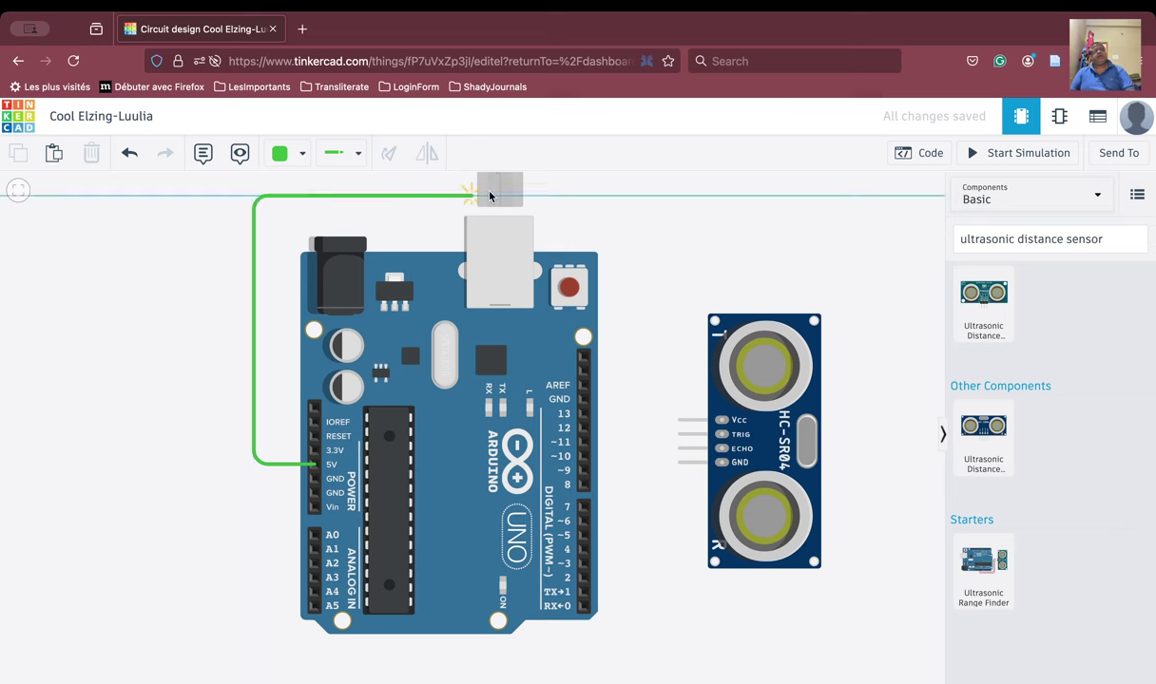
pyautogui.click(673, 197)
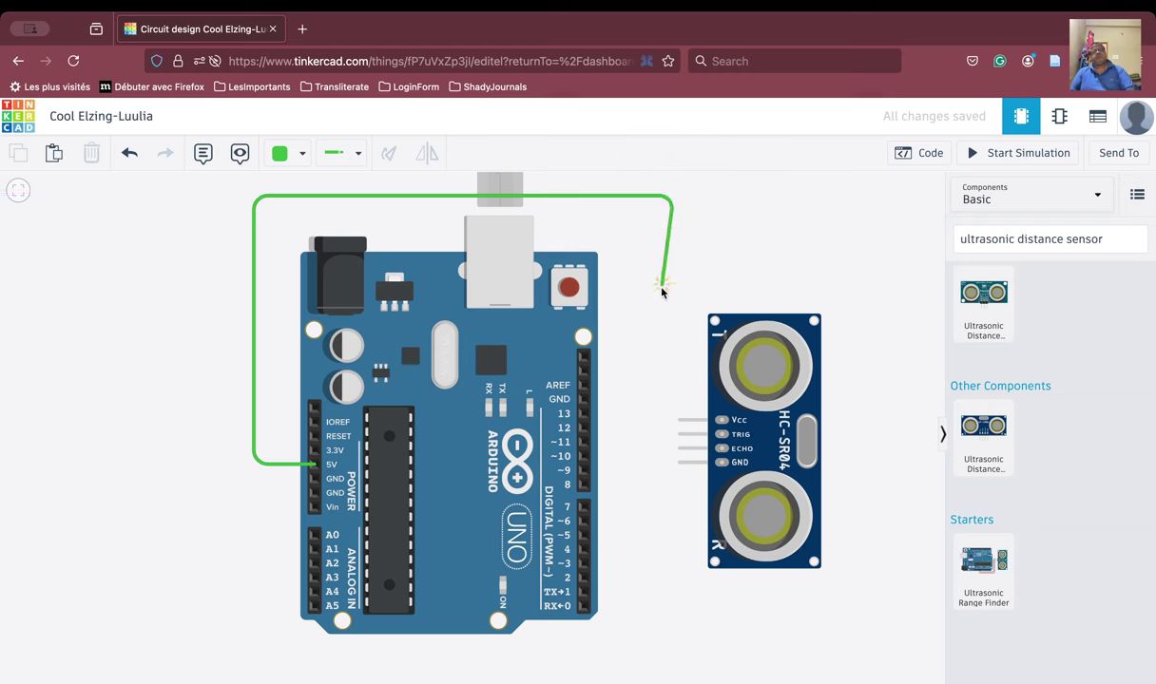
pyautogui.click(679, 420)
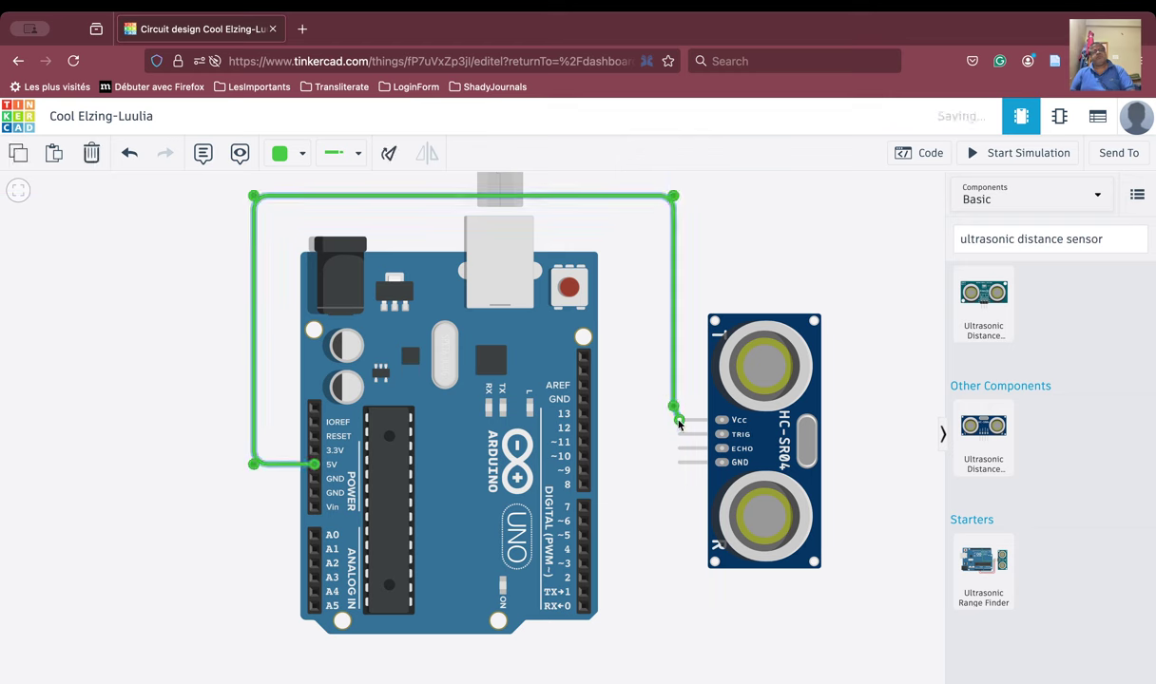
pyautogui.click(689, 391)
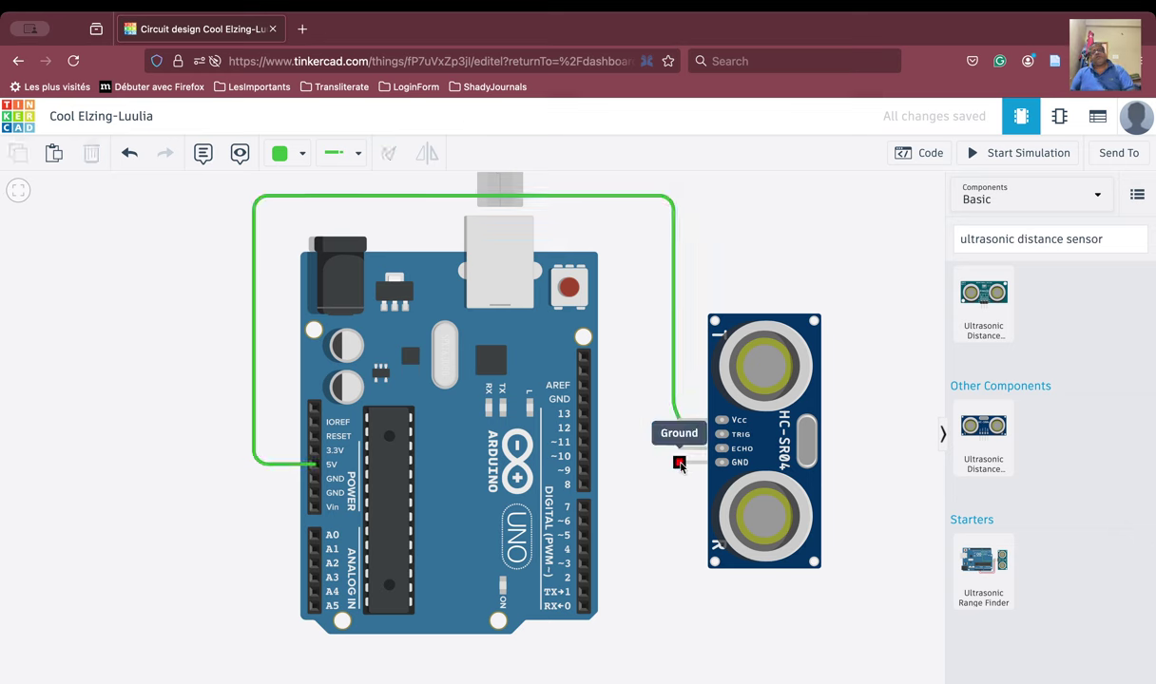
# Step: Wire the Arduino's GND pin next to 5V to the sensor's GND pin around the board's lower edge, straightening the last segment
pyautogui.click(314, 482)
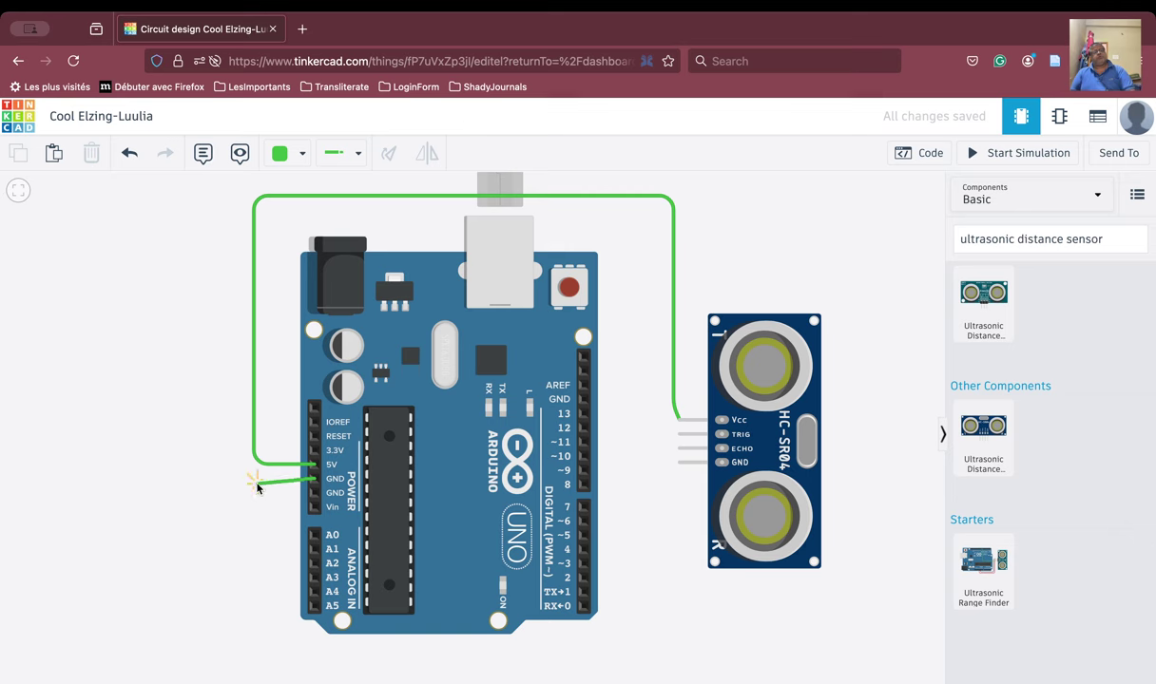
pyautogui.click(252, 483)
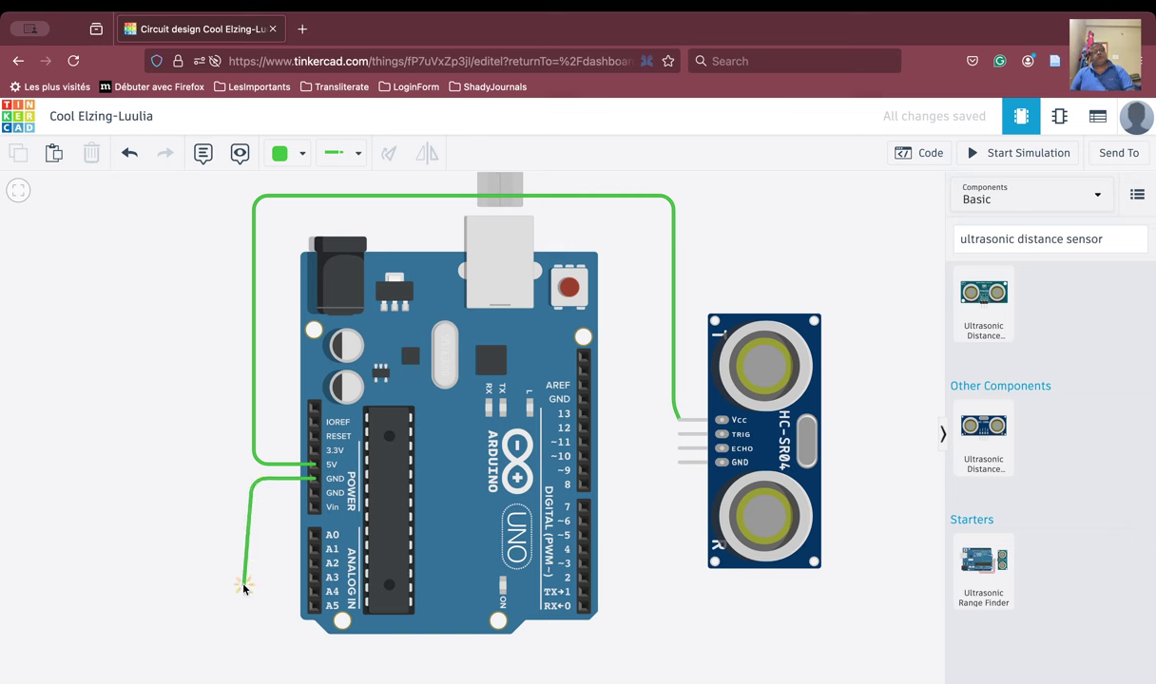
pyautogui.click(253, 655)
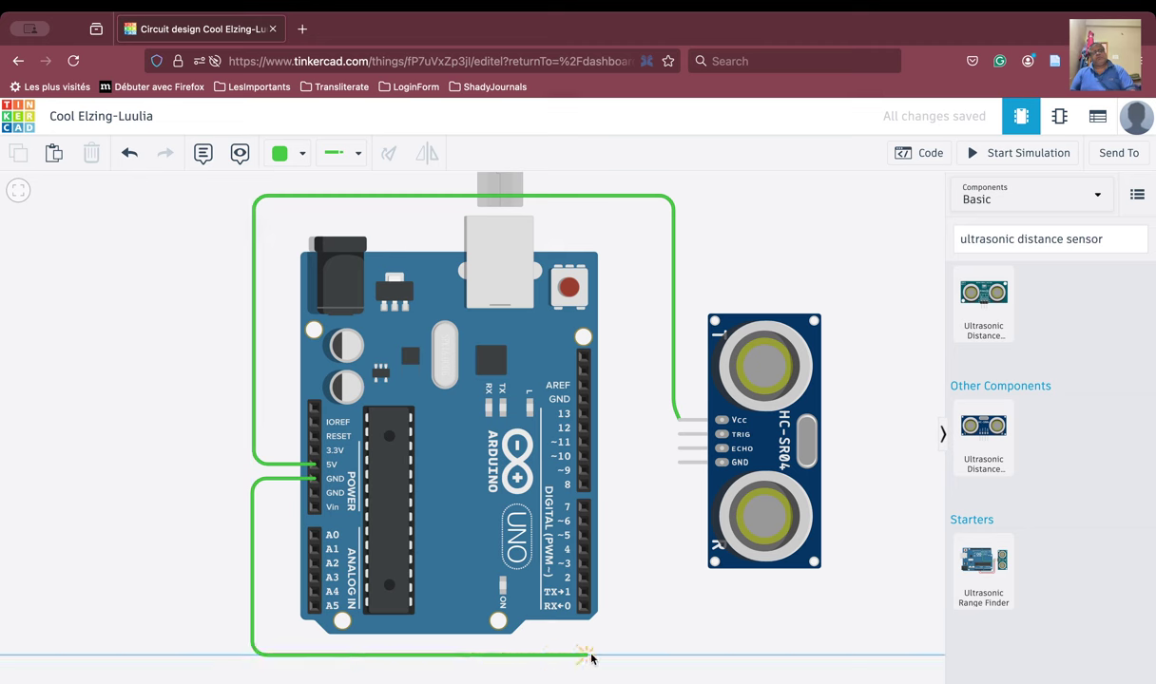
pyautogui.click(674, 655)
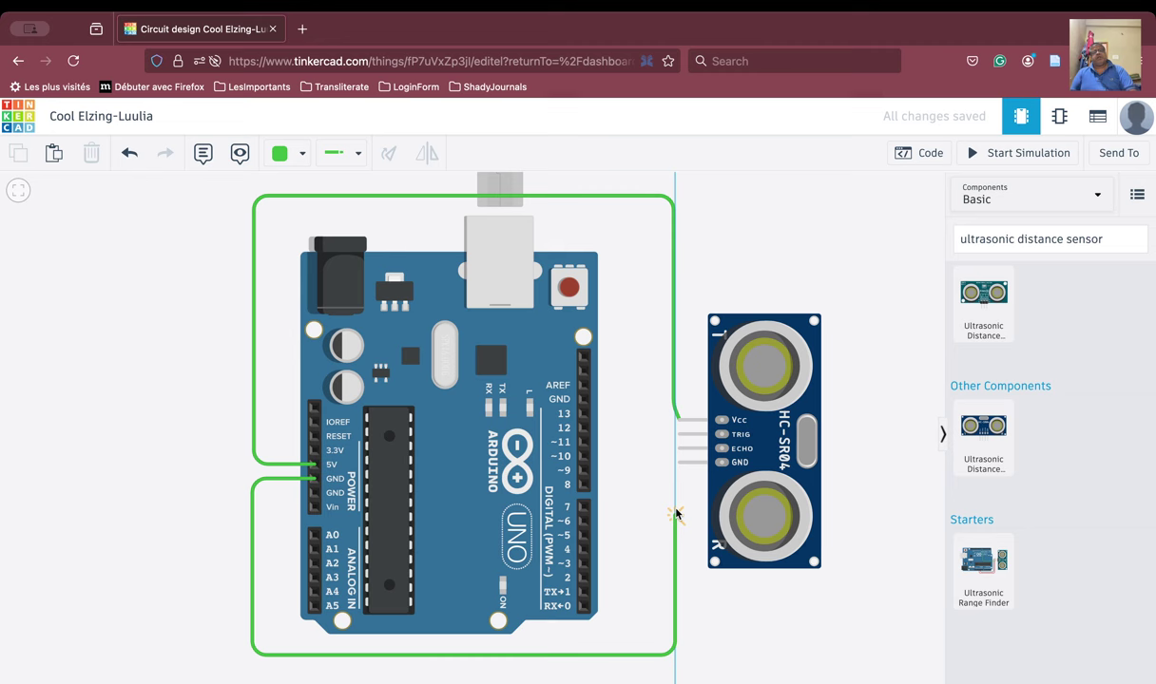
pyautogui.click(679, 463)
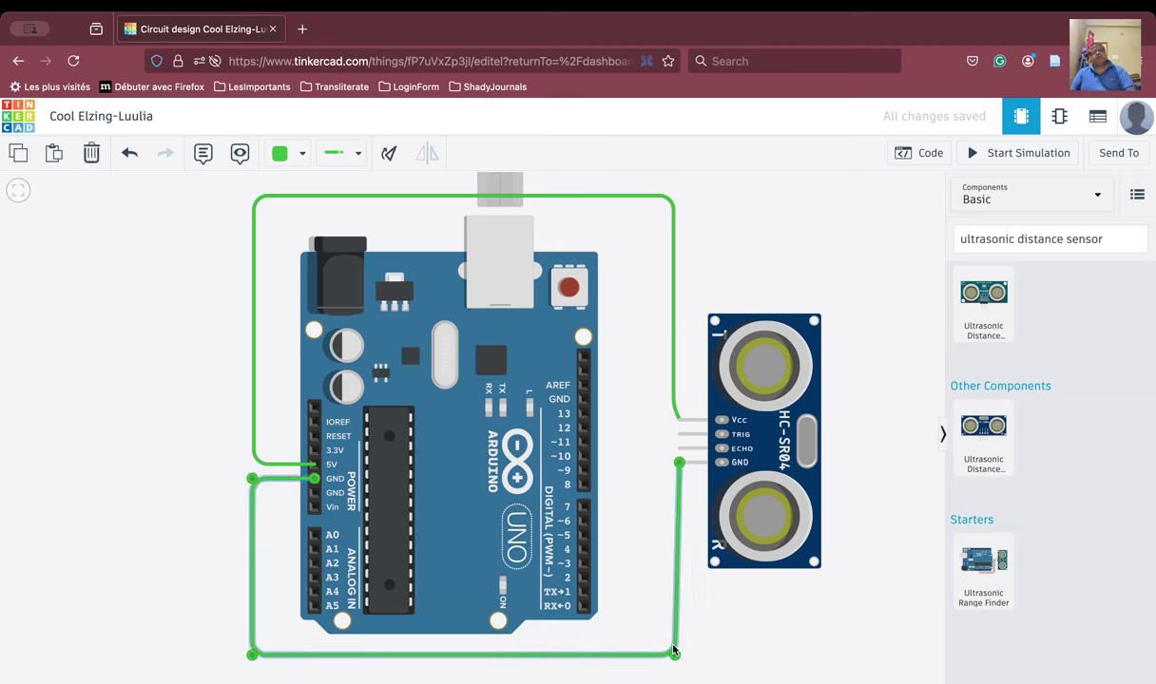
pyautogui.moveTo(674, 655); pyautogui.dragTo(678, 656)
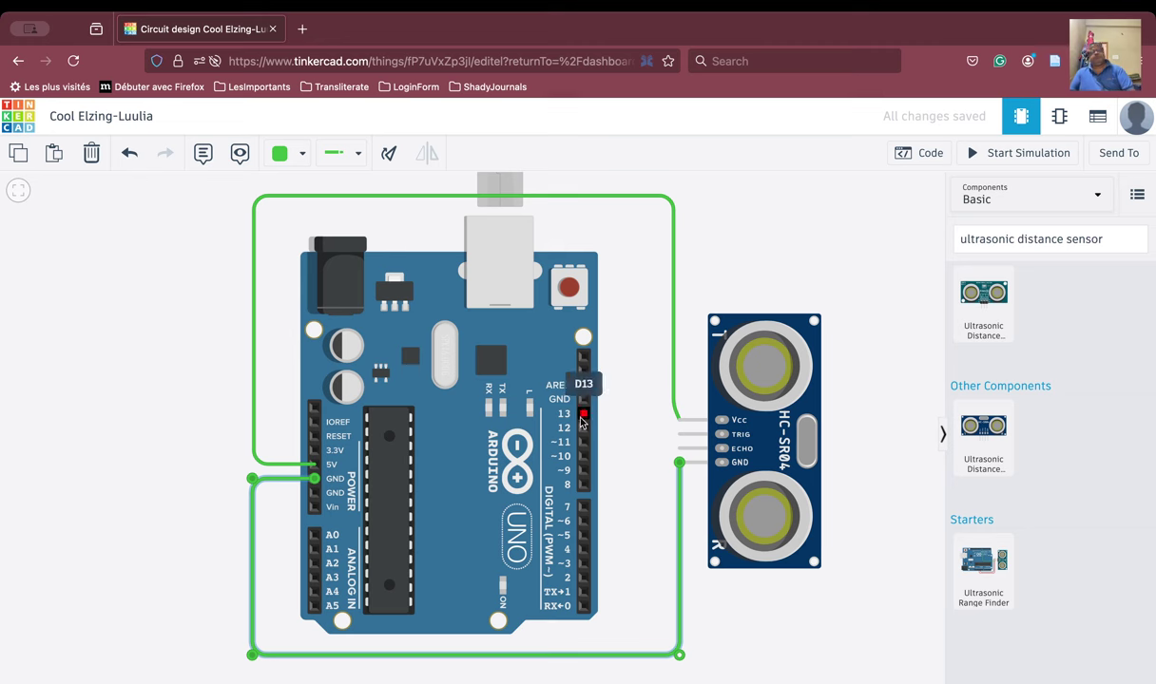
# Step: Wire the sensor's TRIG pin to Arduino digital pin 11 and its ECHO pin to digital pin 10
pyautogui.click(679, 435)
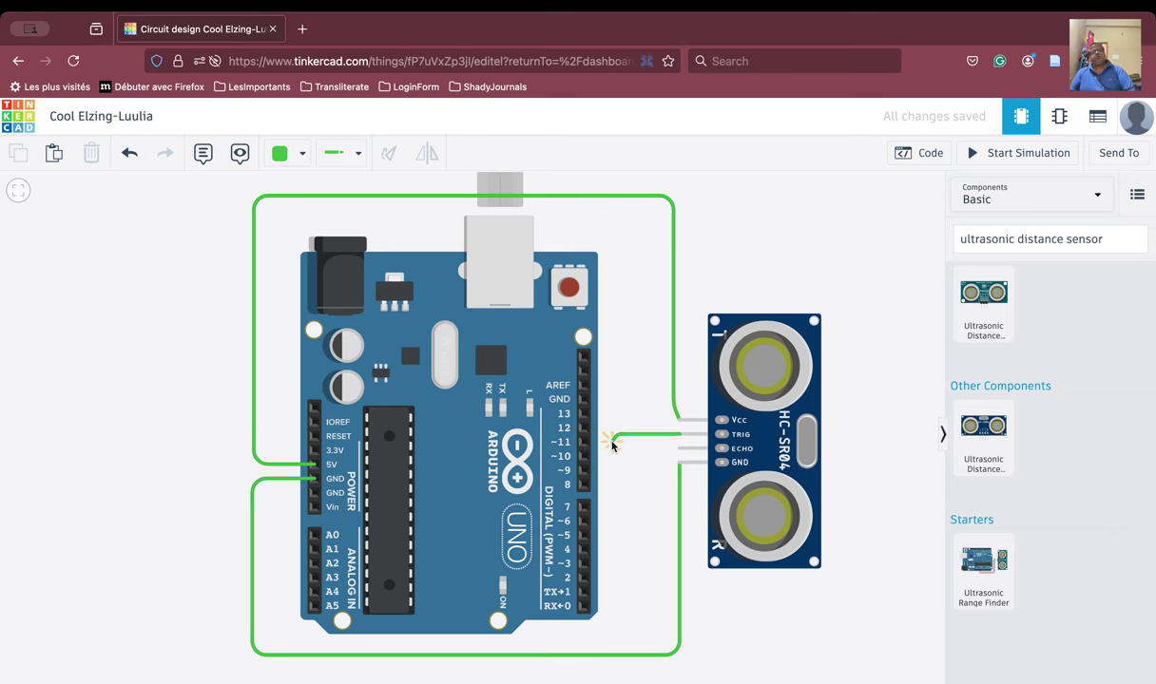
pyautogui.click(613, 444)
pyautogui.click(584, 443)
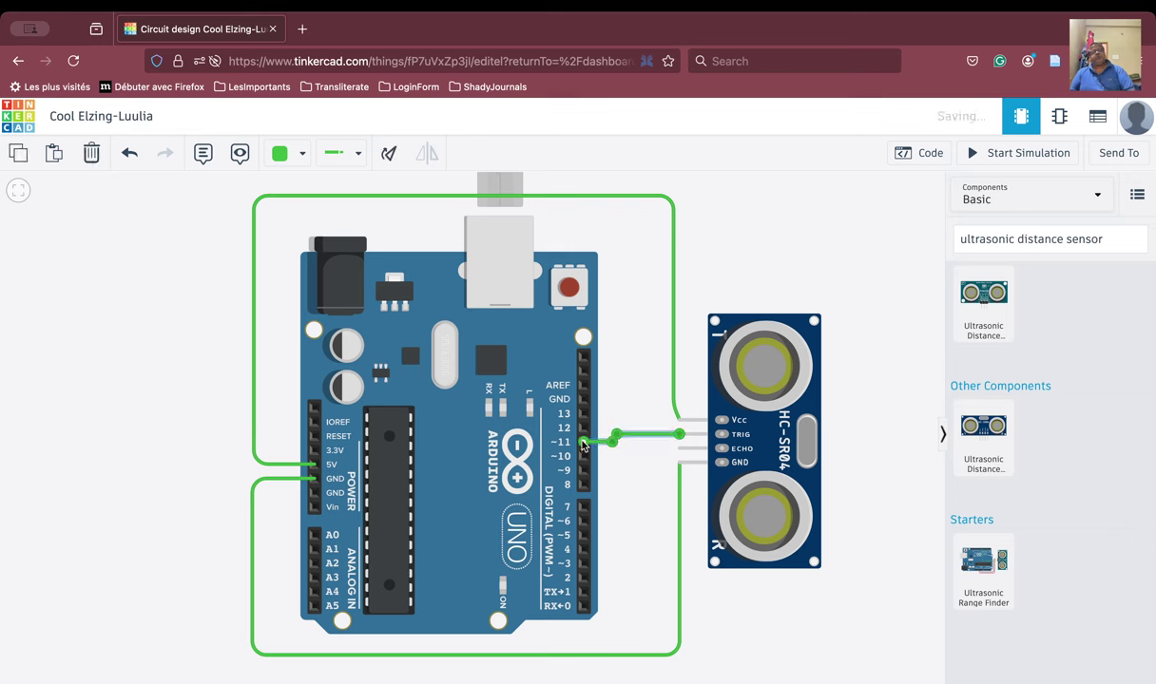
pyautogui.click(680, 448)
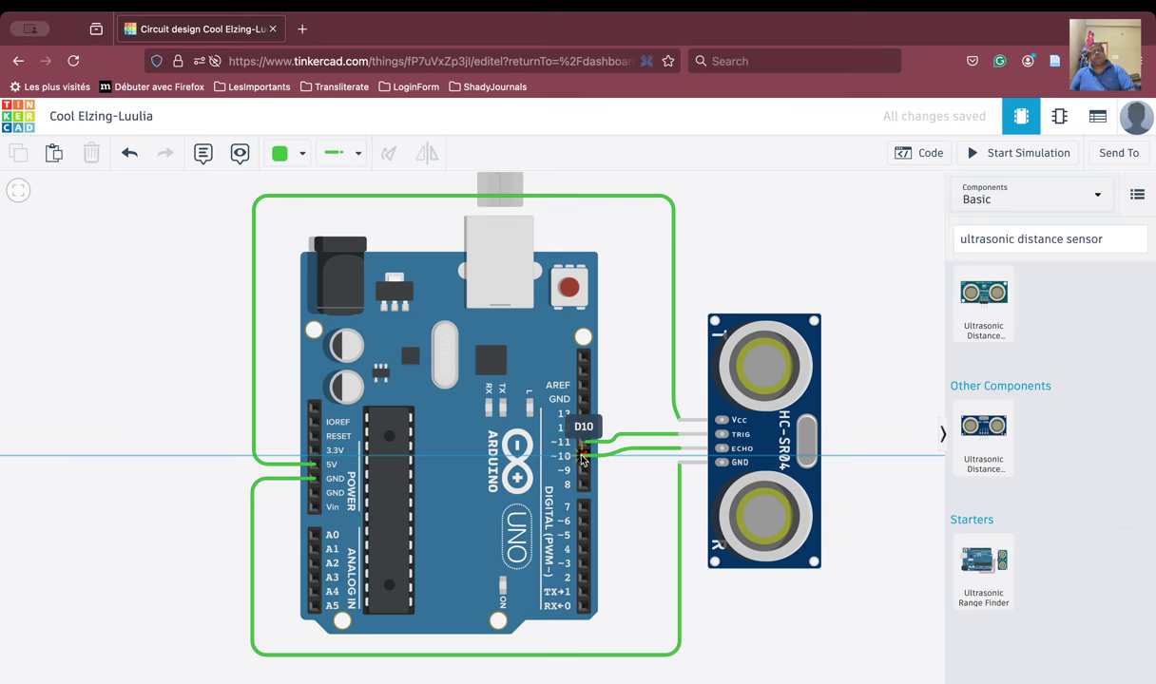
pyautogui.click(582, 461)
pyautogui.click(621, 487)
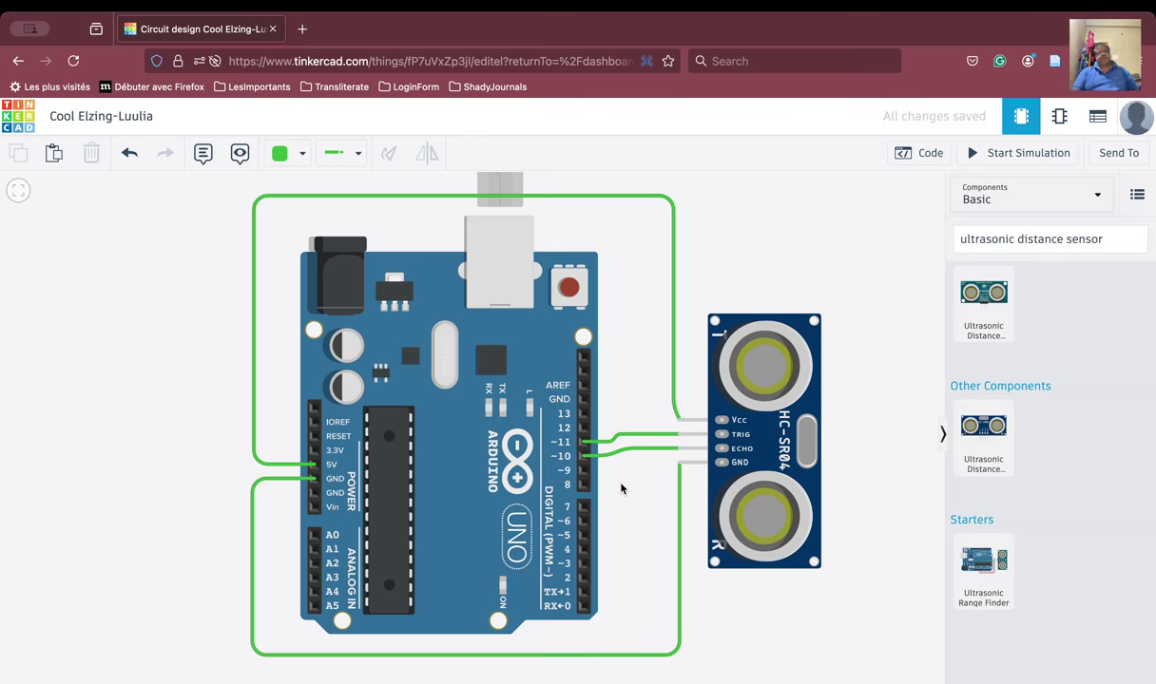
pyautogui.moveTo(621, 488); pyautogui.dragTo(381, 509)
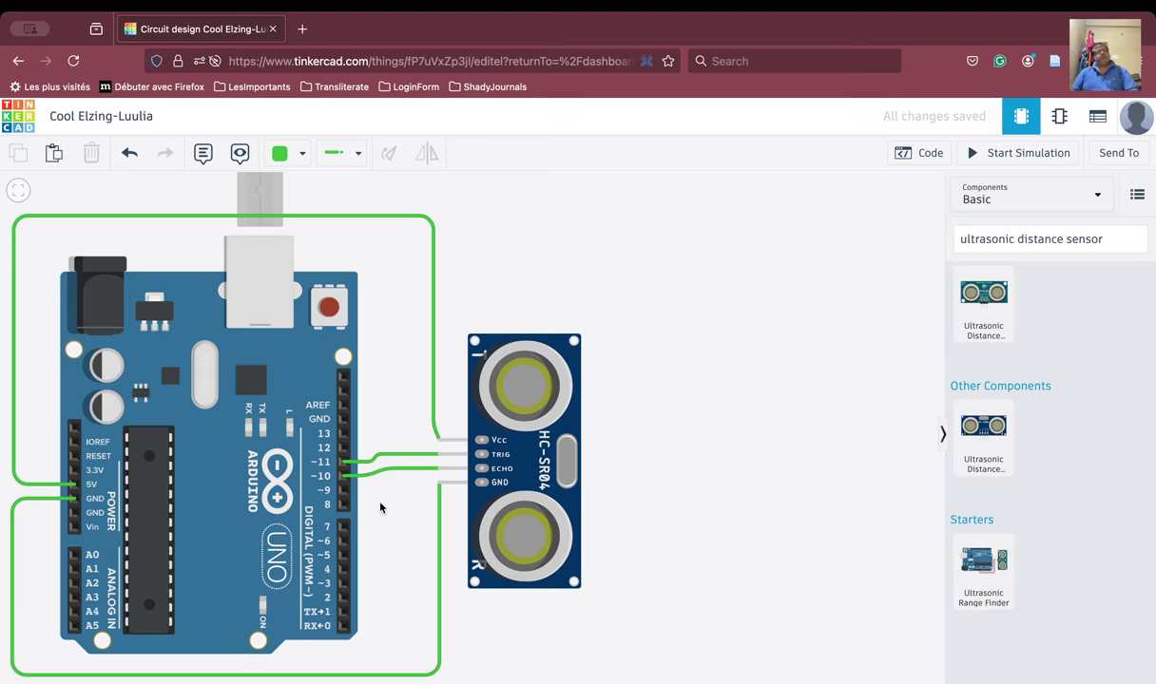
pyautogui.scroll(-5, 380, 509)
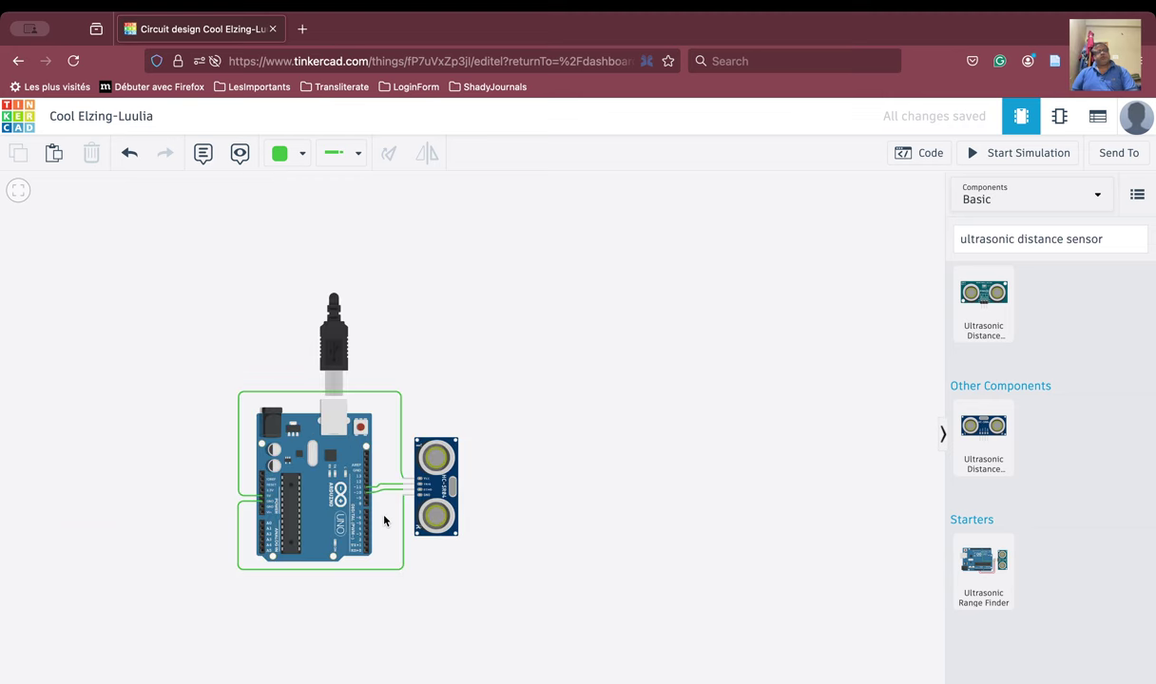
pyautogui.moveTo(384, 519); pyautogui.dragTo(190, 476)
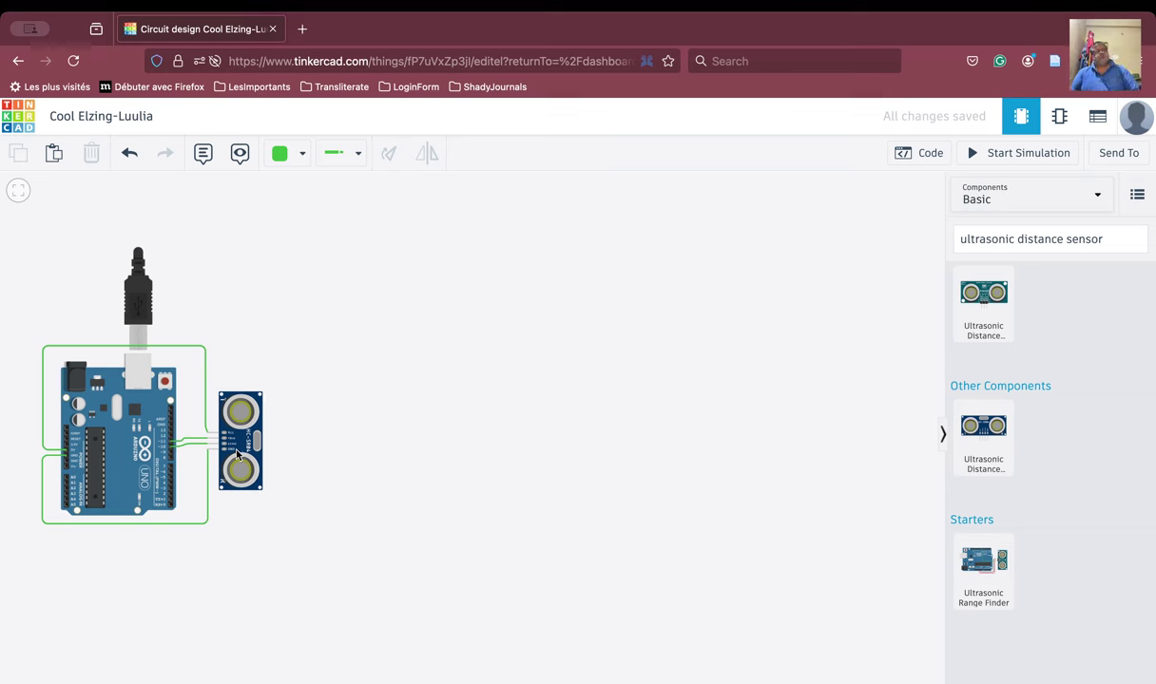
pyautogui.scroll(5, 241, 455)
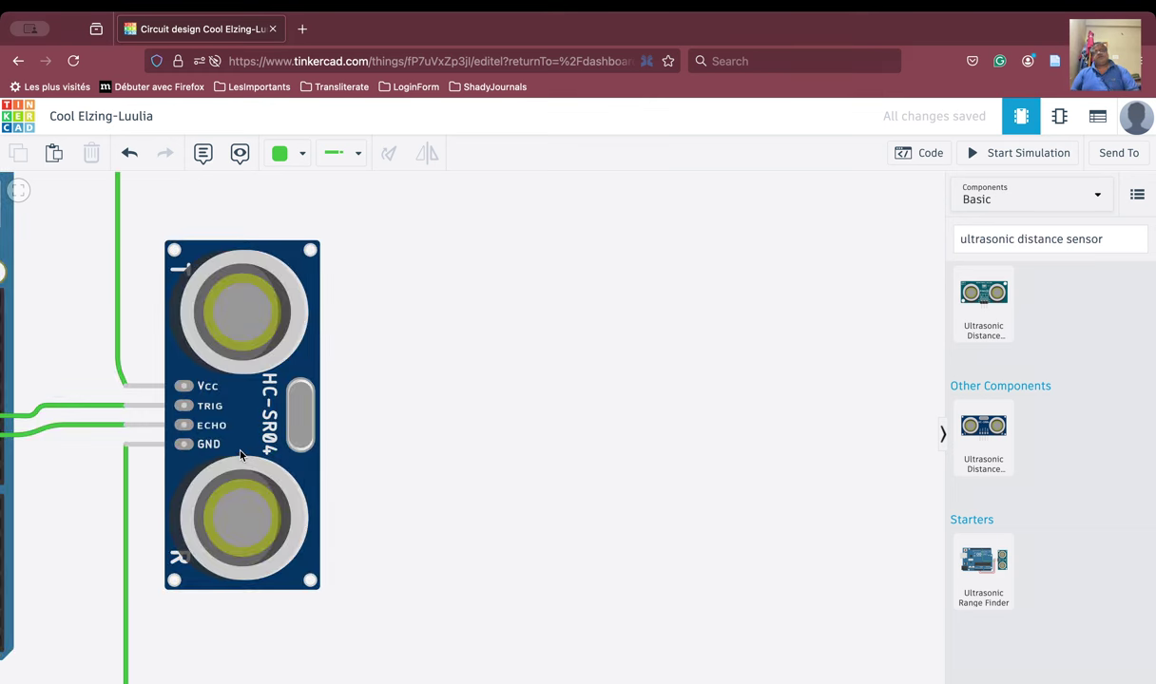
pyautogui.scroll(-2, 241, 455)
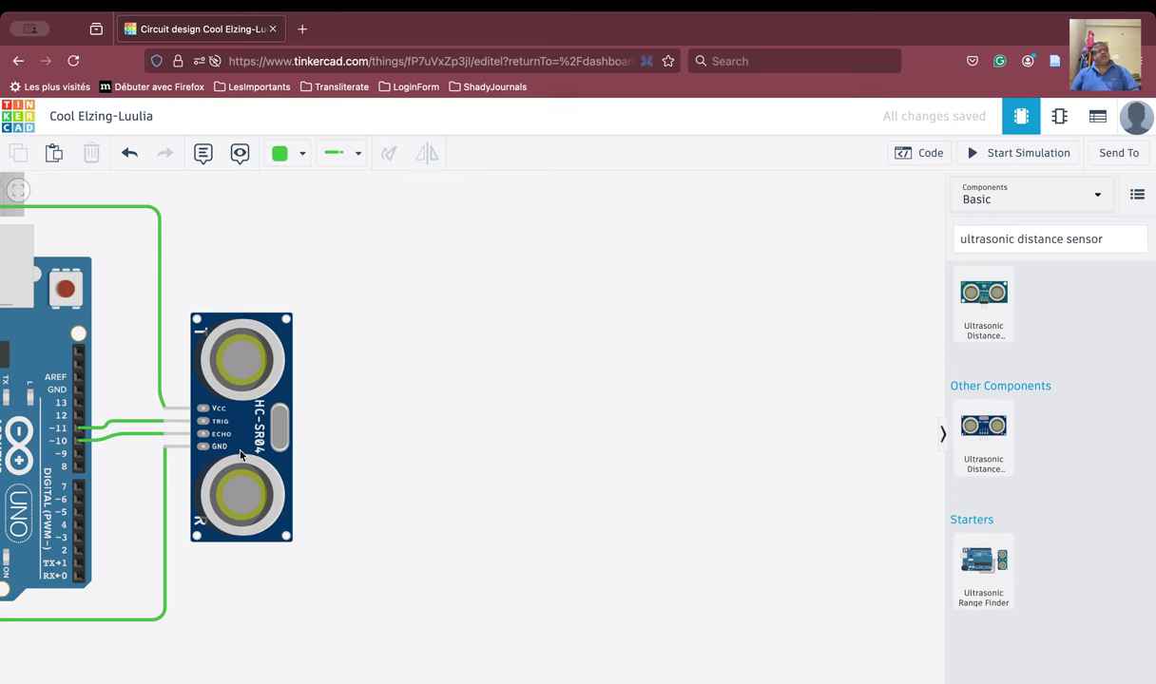
pyautogui.scroll(-2, 240, 456)
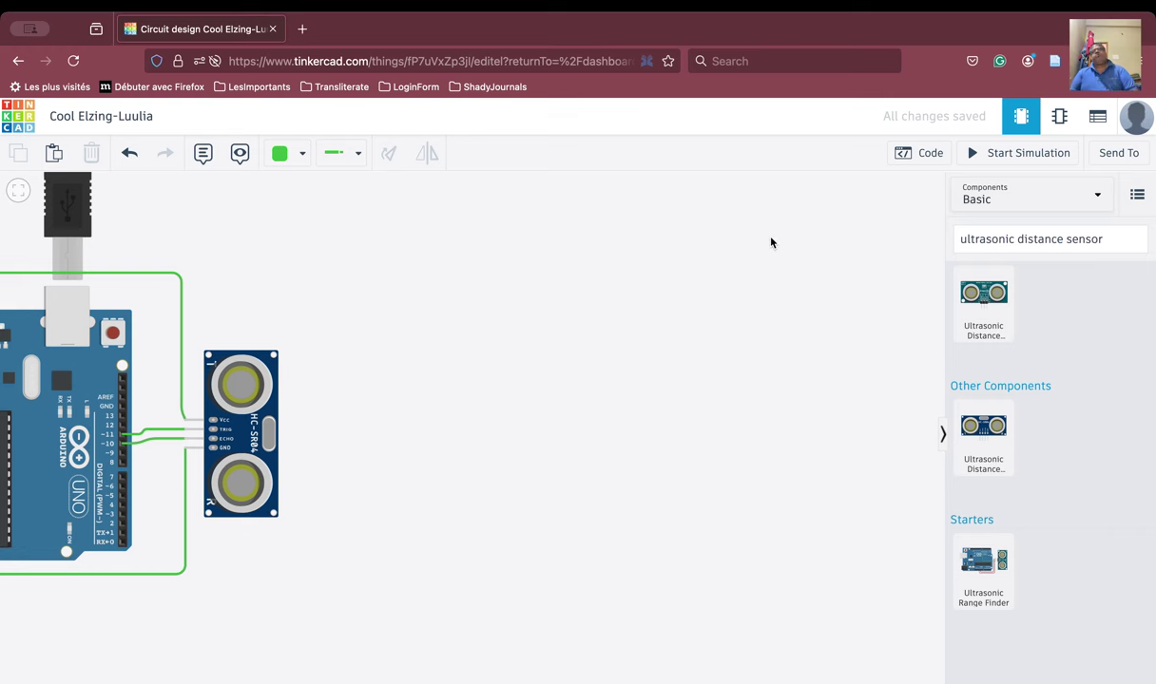
# Step: Open the block code editor and delete the default on start and forever blocks from the program
pyautogui.click(926, 157)
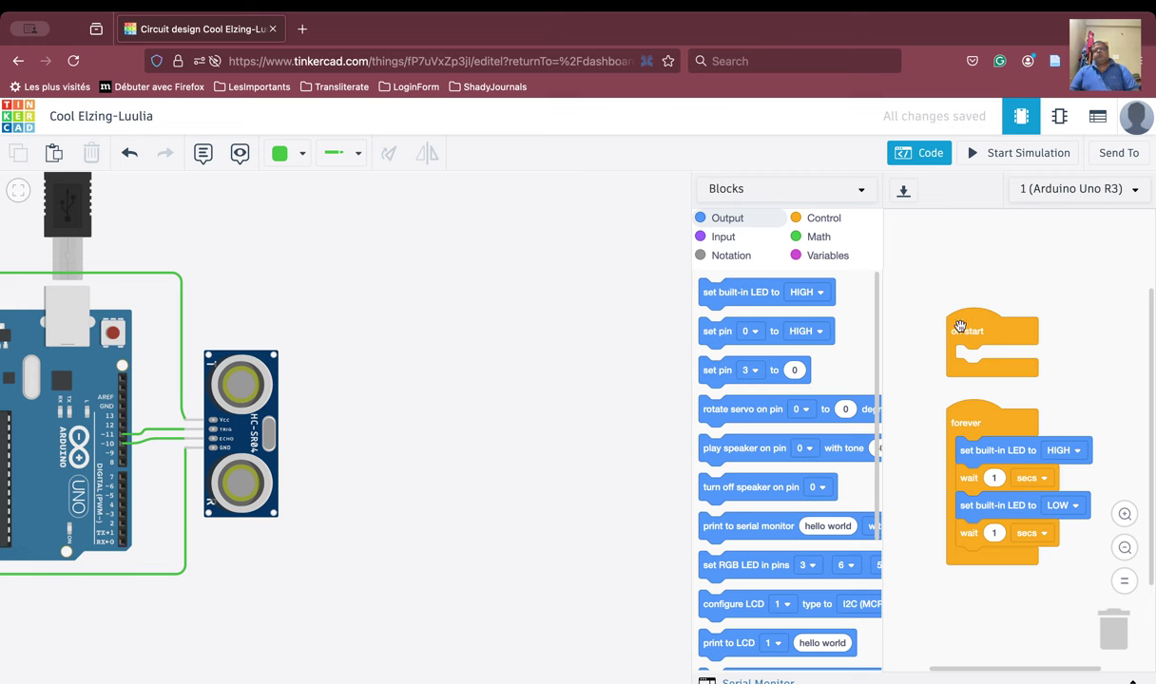
pyautogui.moveTo(960, 330); pyautogui.dragTo(1114, 629)
pyautogui.moveTo(958, 418); pyautogui.dragTo(1098, 646)
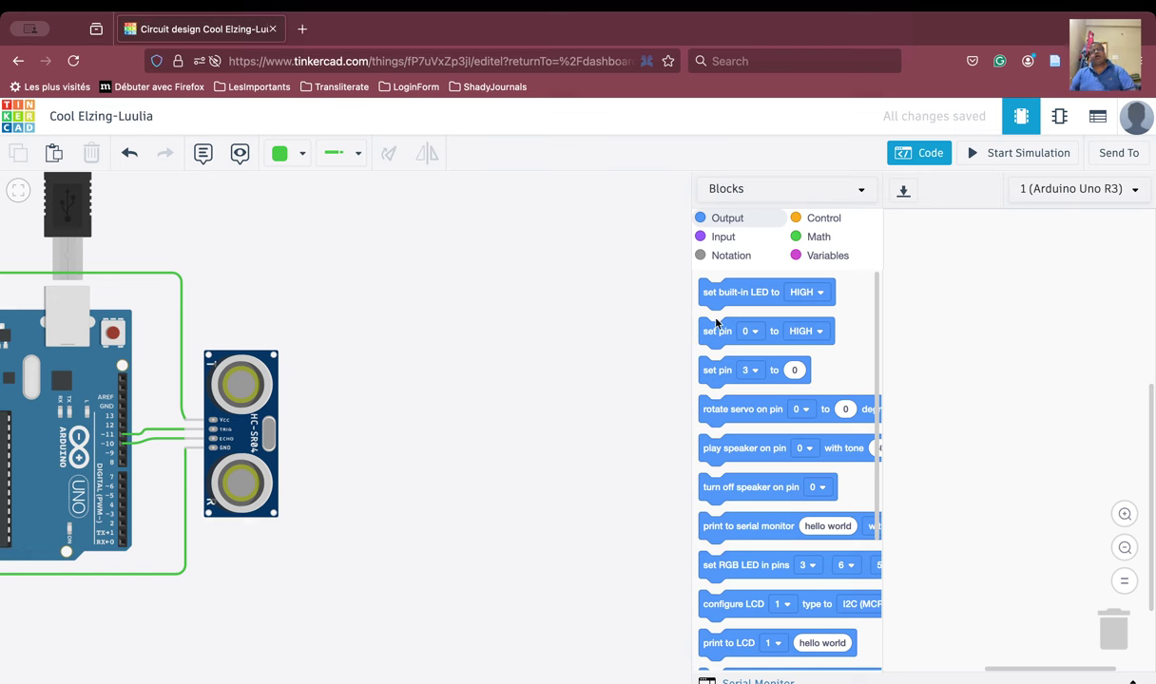
# Step: Widen the code editor and add a read ultrasonic distance sensor input block to the empty program
pyautogui.click(711, 244)
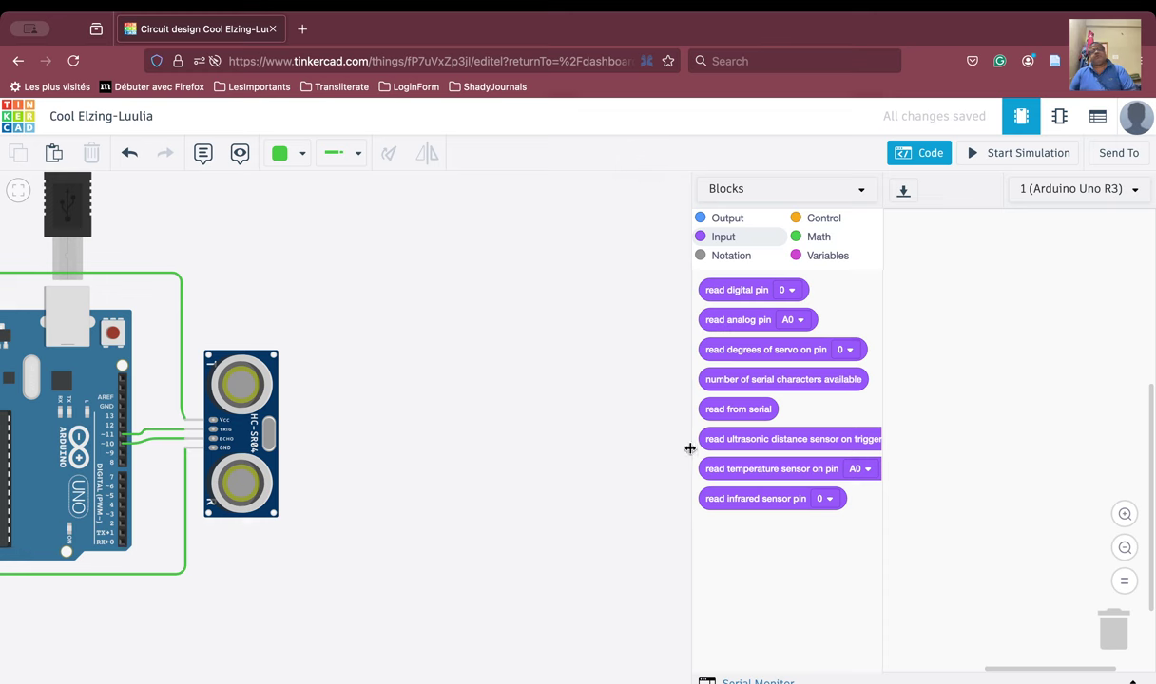
pyautogui.moveTo(690, 448); pyautogui.dragTo(533, 449)
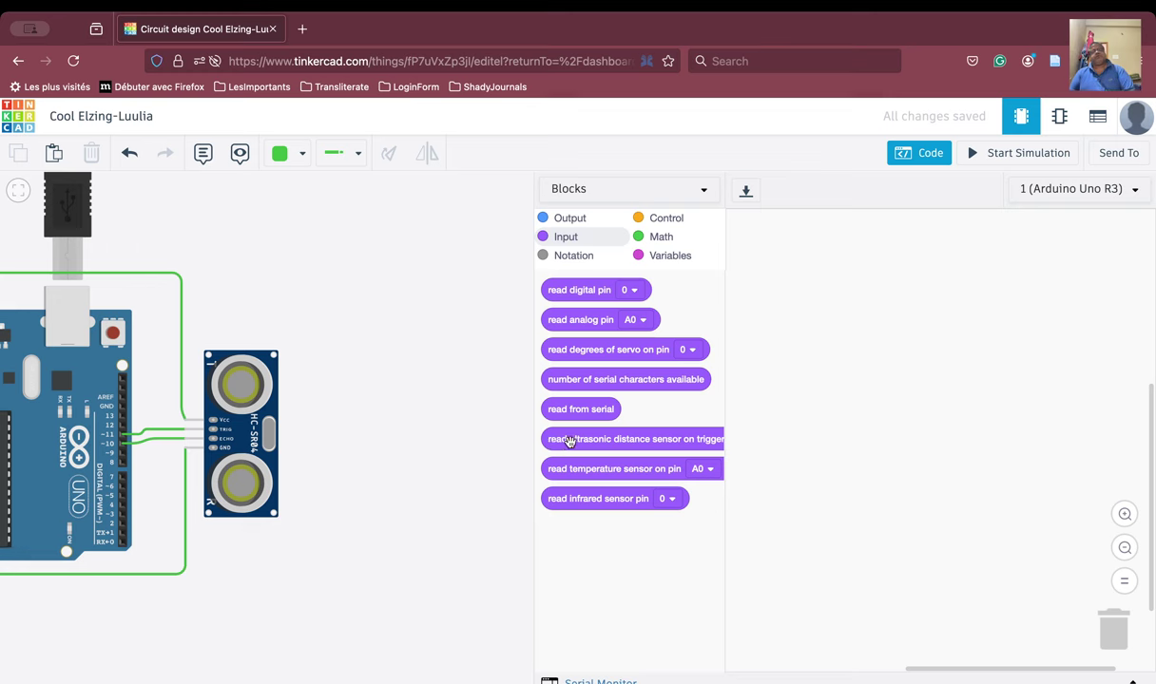
pyautogui.moveTo(568, 441); pyautogui.dragTo(774, 251)
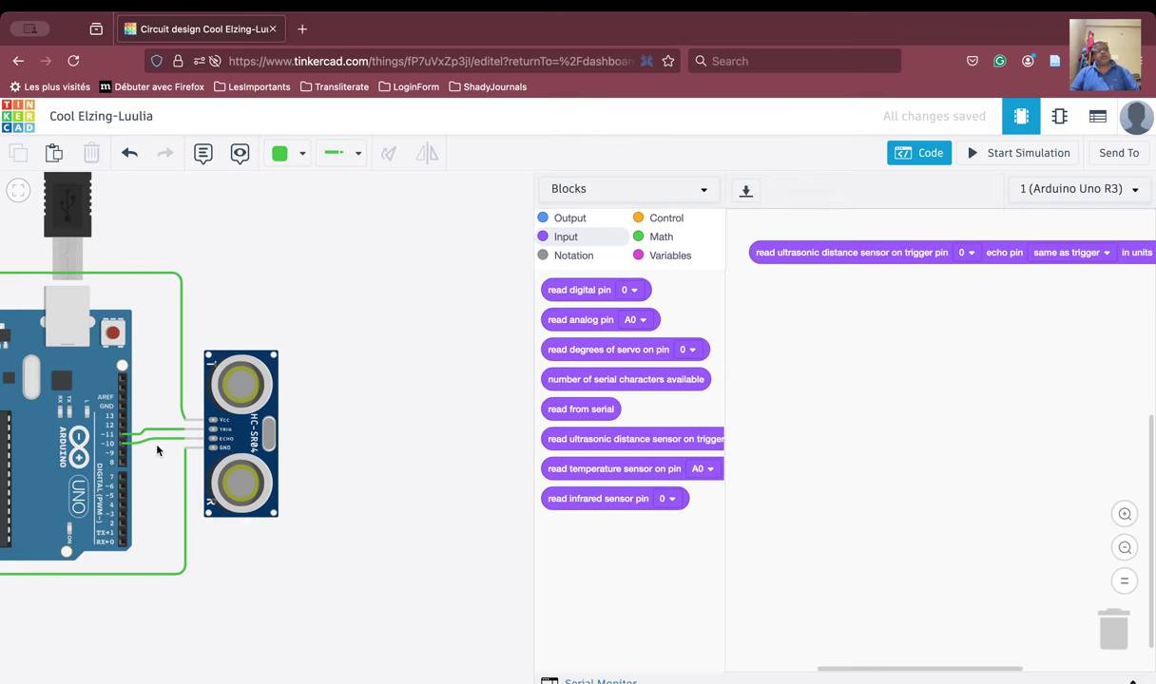
# Step: Set the ultrasonic distance sensor block's trigger pin to 11 and its echo pin to 10, matching the wiring
pyautogui.scroll(-2, 158, 451)
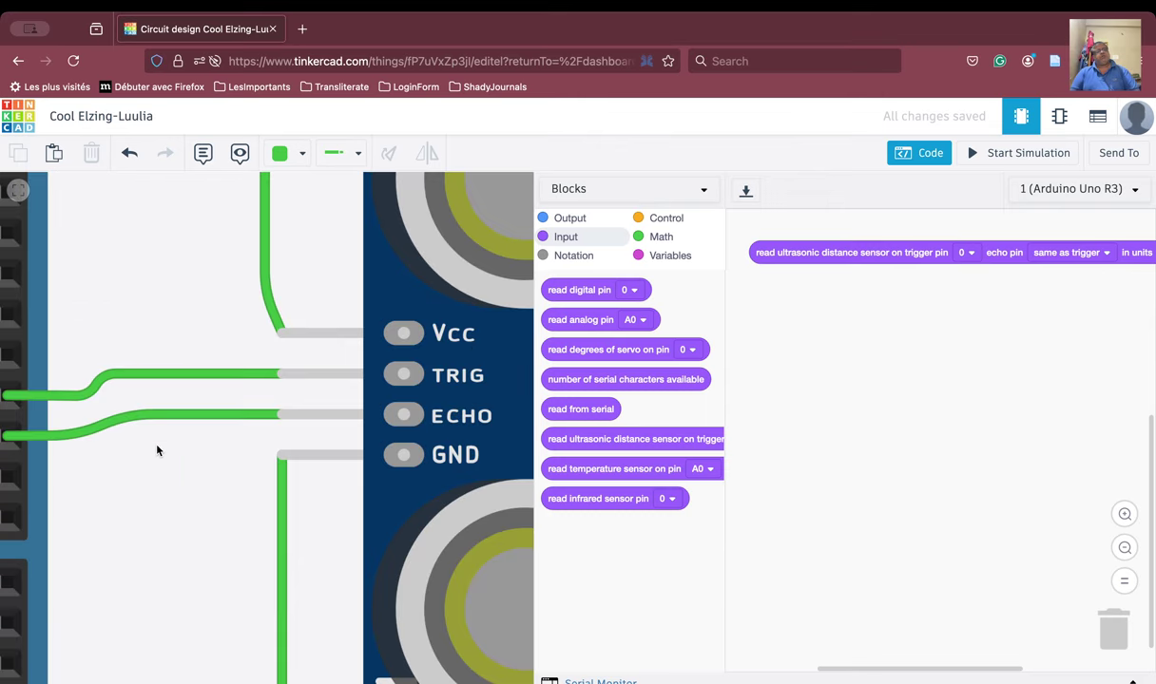
pyautogui.moveTo(131, 485); pyautogui.dragTo(201, 487)
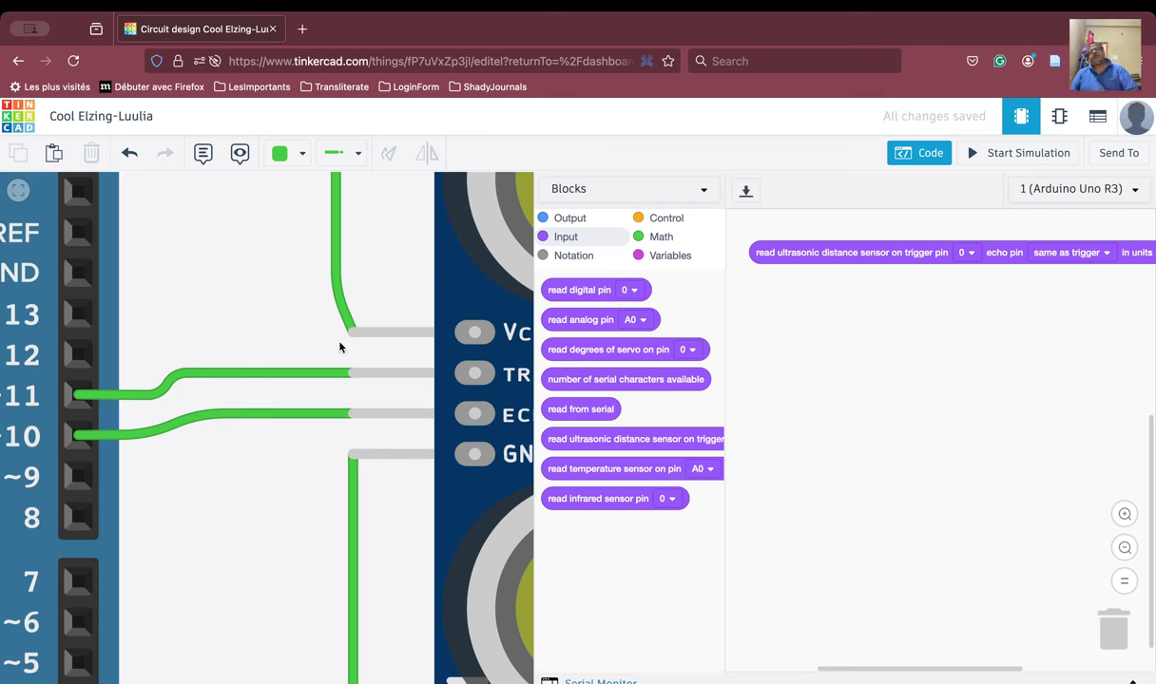
pyautogui.click(966, 253)
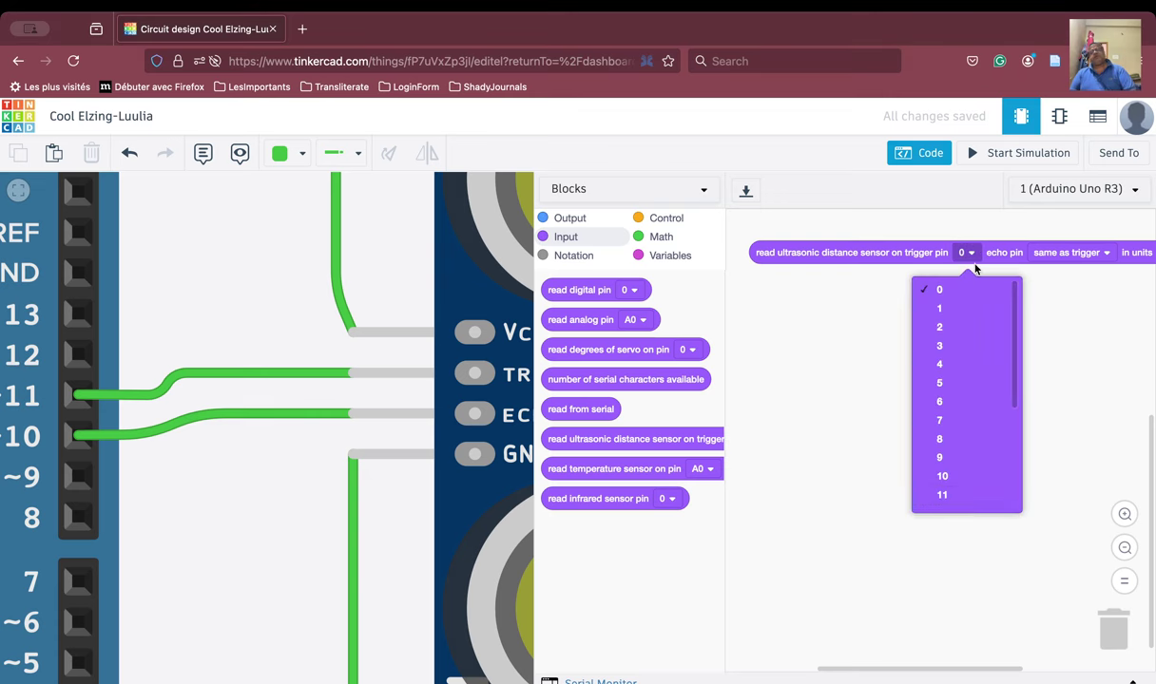
pyautogui.click(952, 500)
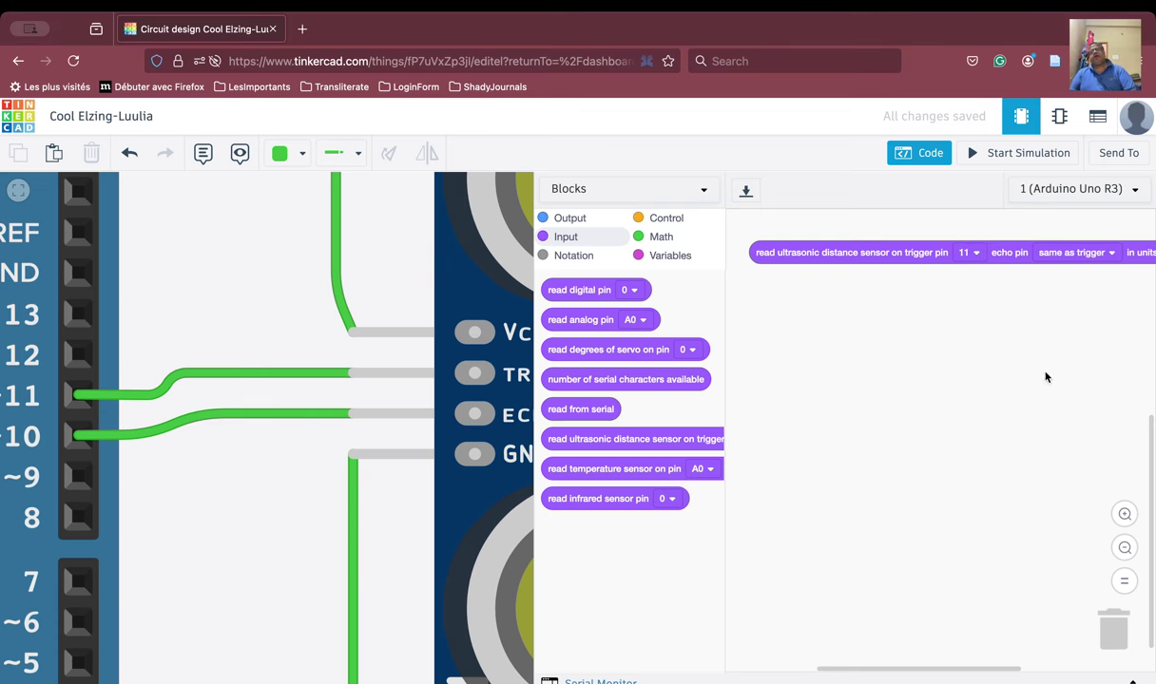
pyautogui.click(1083, 253)
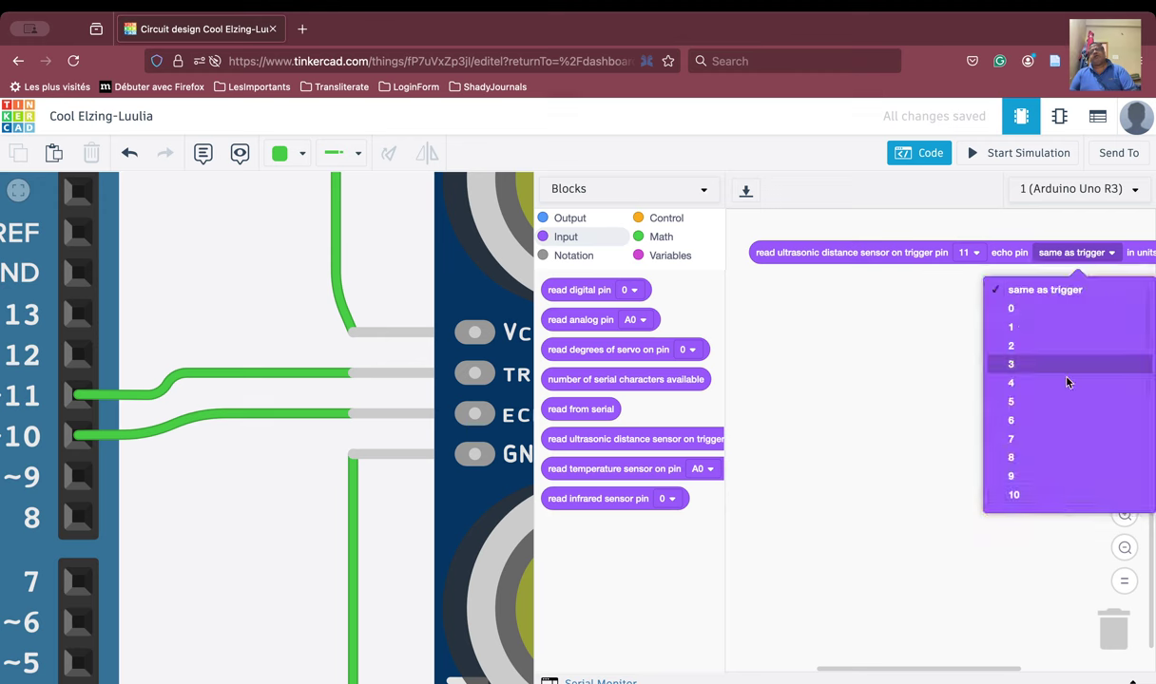
pyautogui.click(1055, 495)
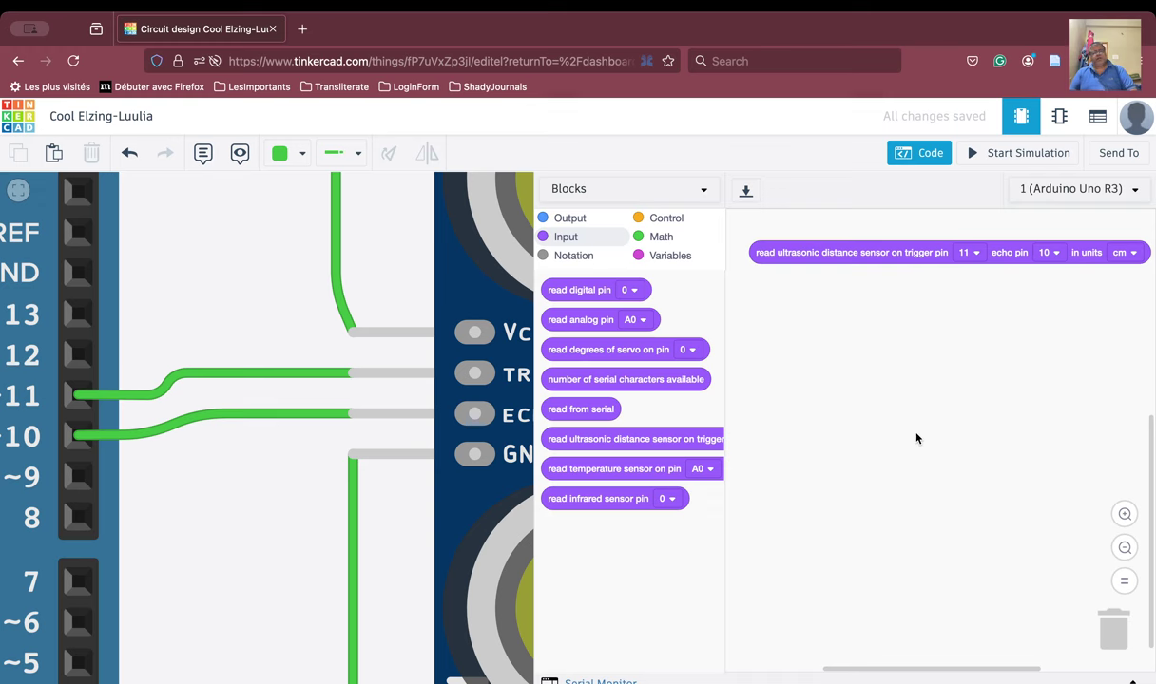
# Step: Close the code editor and start the simulation with the whole circuit in view
pyautogui.click(911, 155)
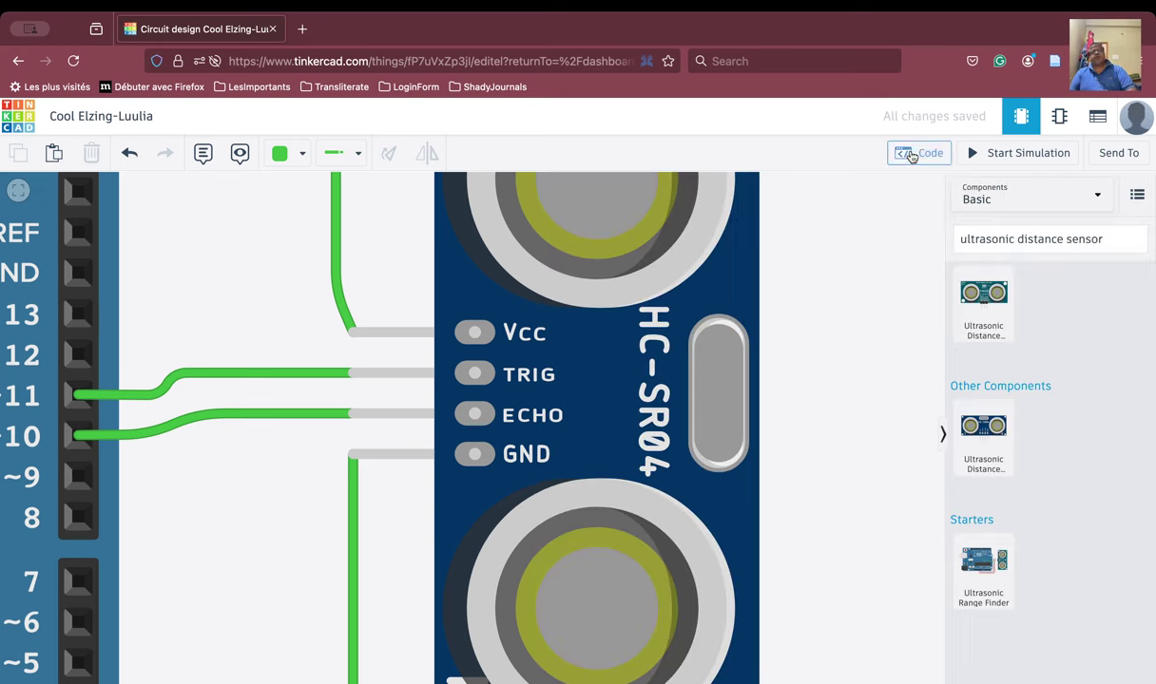
pyautogui.scroll(-5, 800, 395)
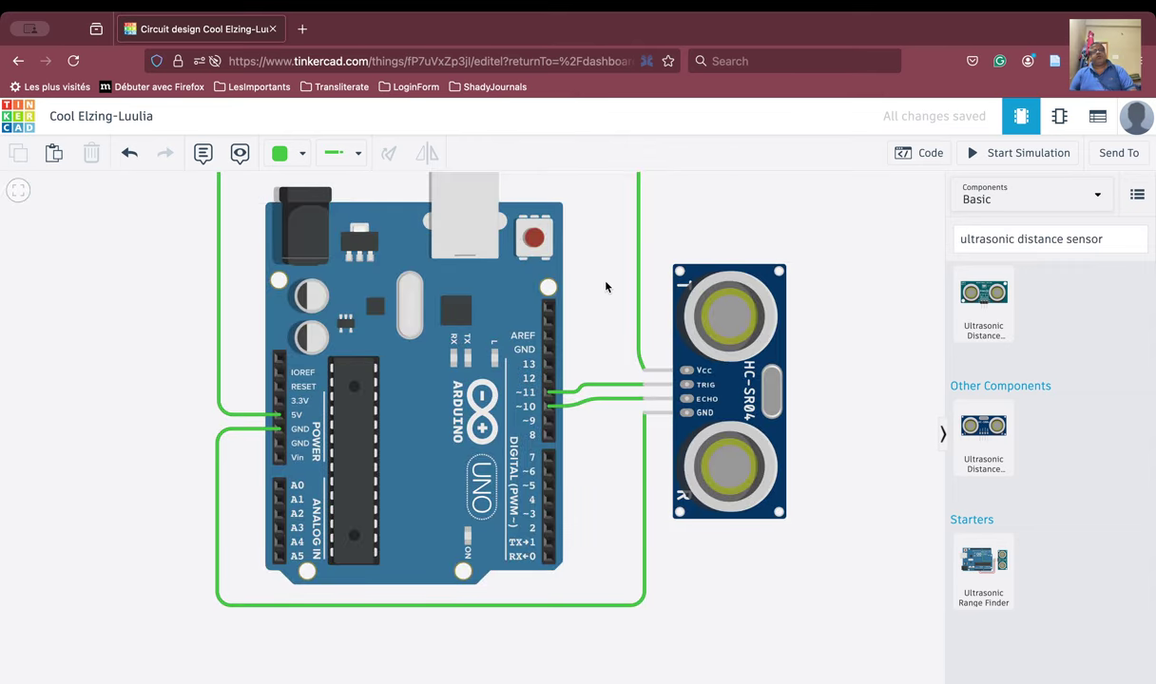
pyautogui.scroll(-5, 607, 286)
pyautogui.moveTo(700, 261); pyautogui.dragTo(282, 363)
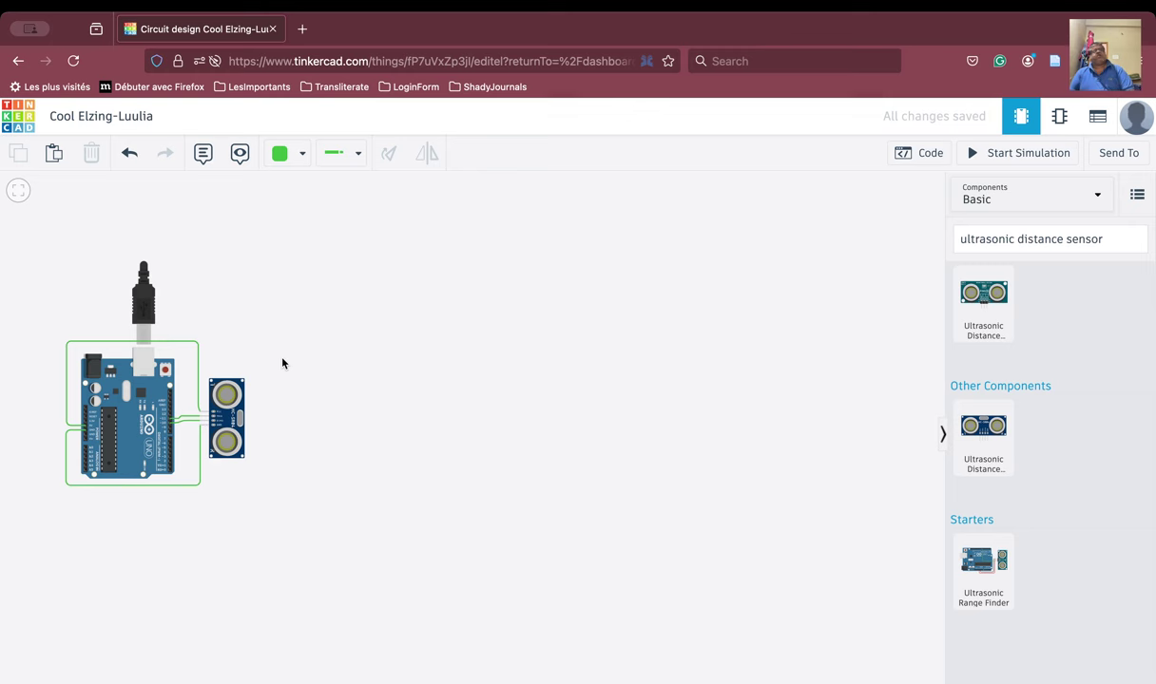
pyautogui.click(1008, 153)
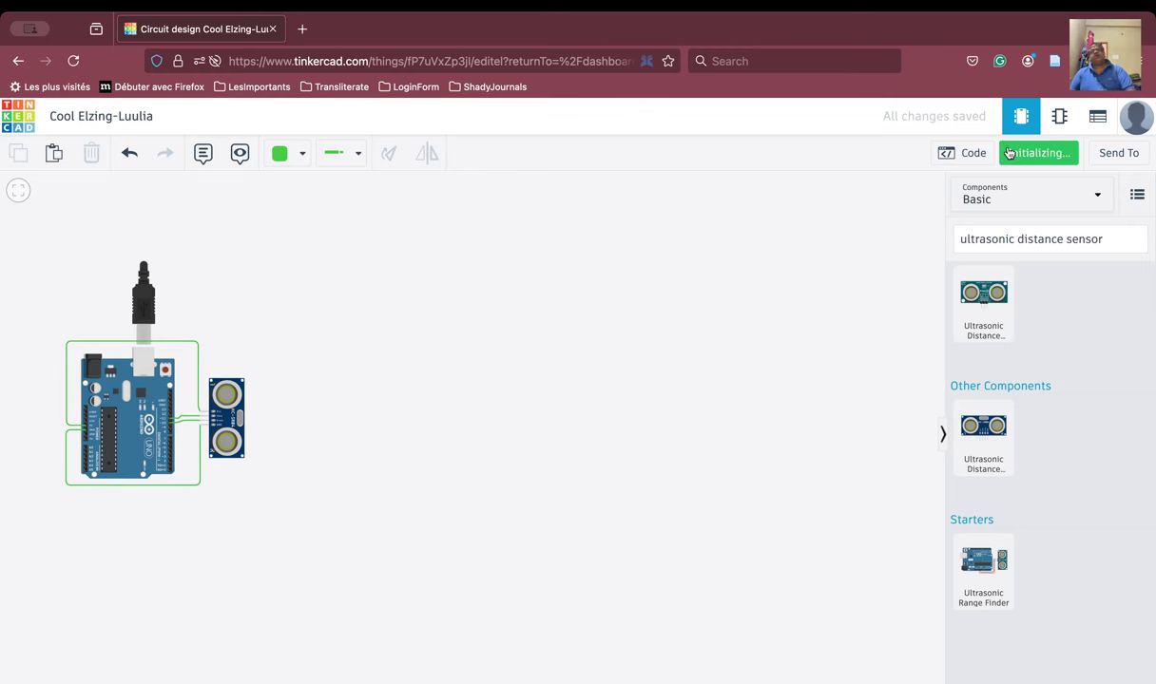